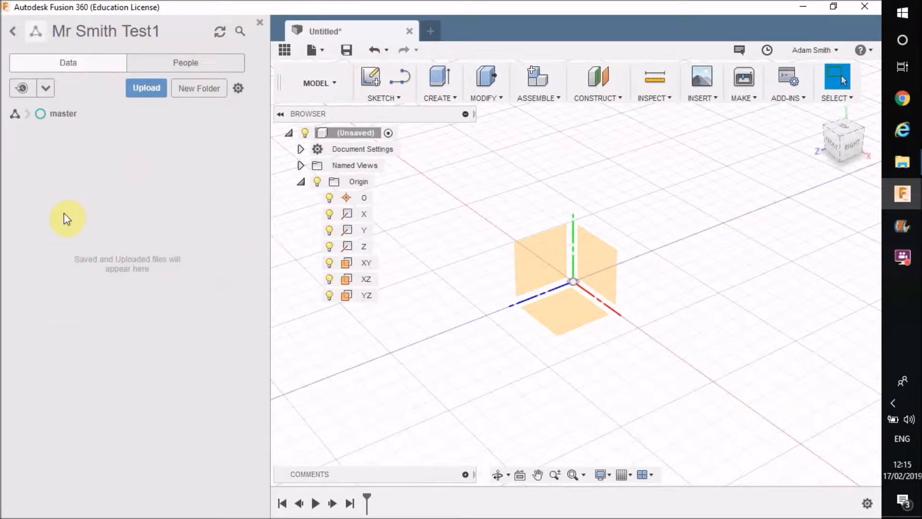
# Step: Hide the project data list and start a new sketch on the horizontal XZ origin plane
pyautogui.click(259, 23)
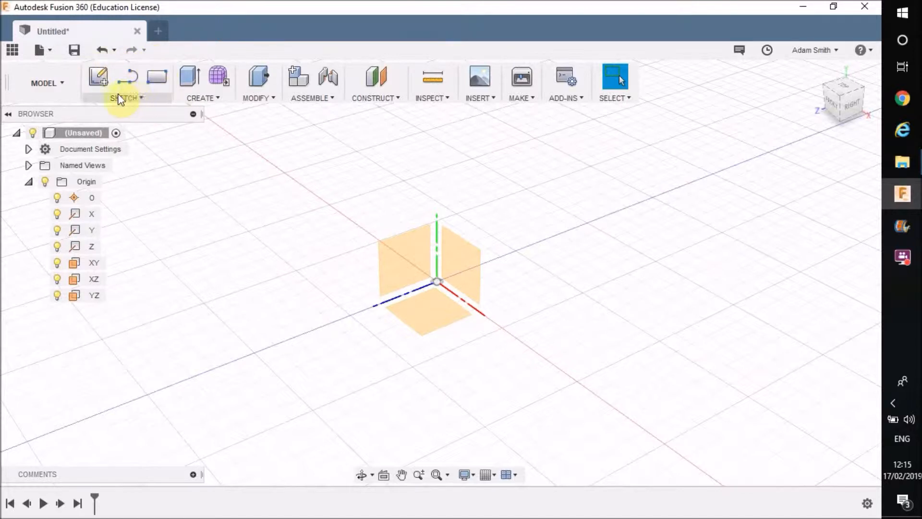
pyautogui.click(99, 75)
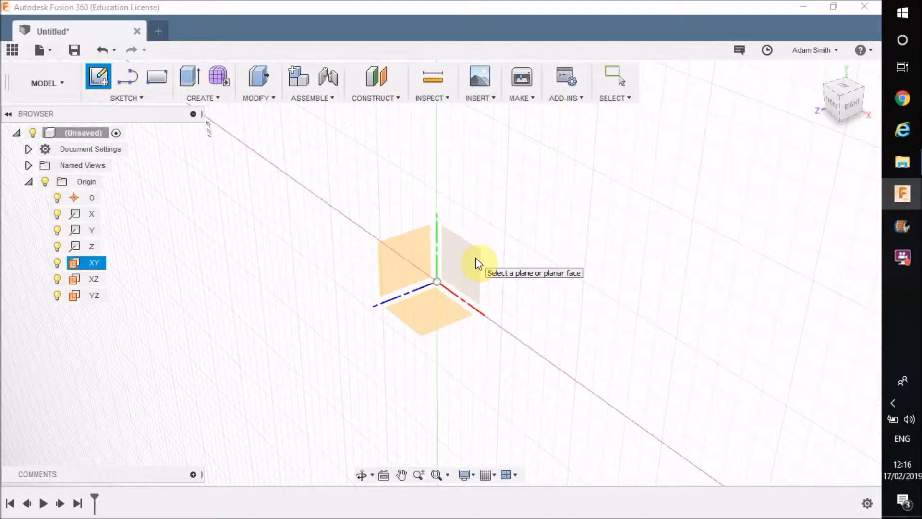
pyautogui.click(429, 314)
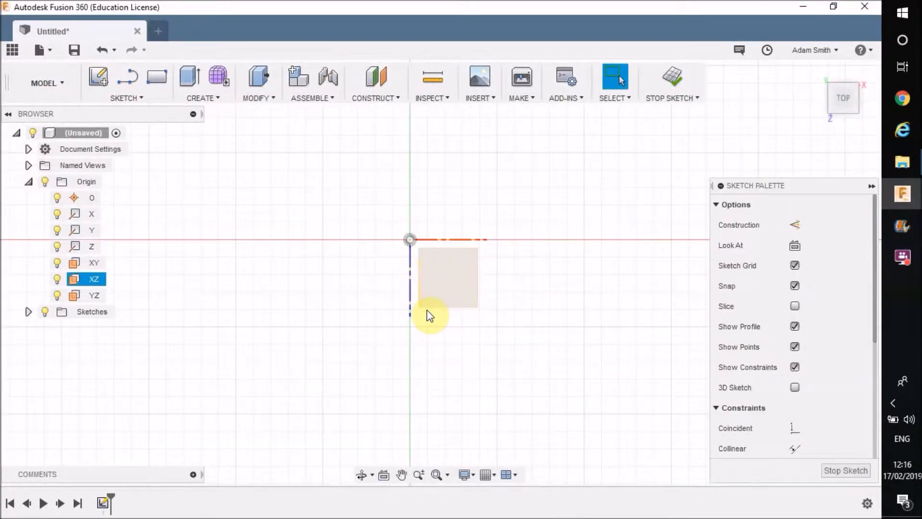
# Step: Sketch a horizontal line 10 mm long from the origin along the red X axis
pyautogui.click(140, 97)
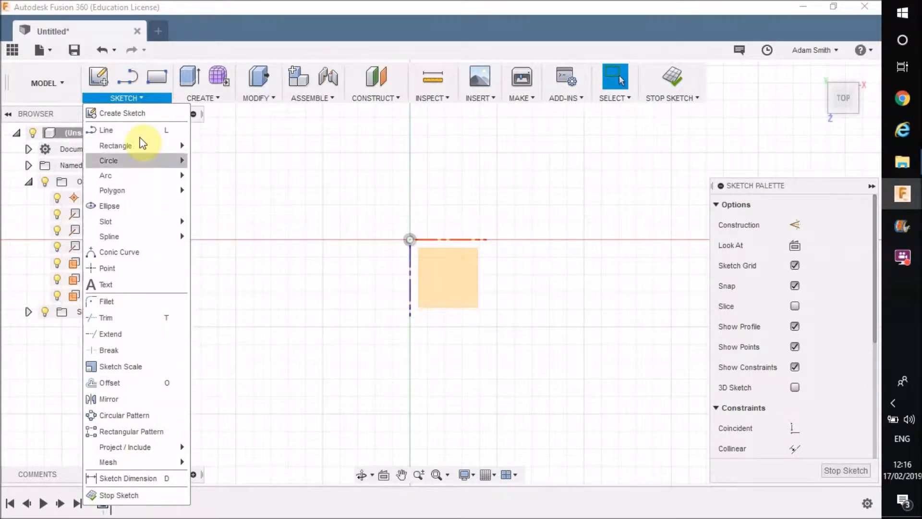
pyautogui.click(135, 128)
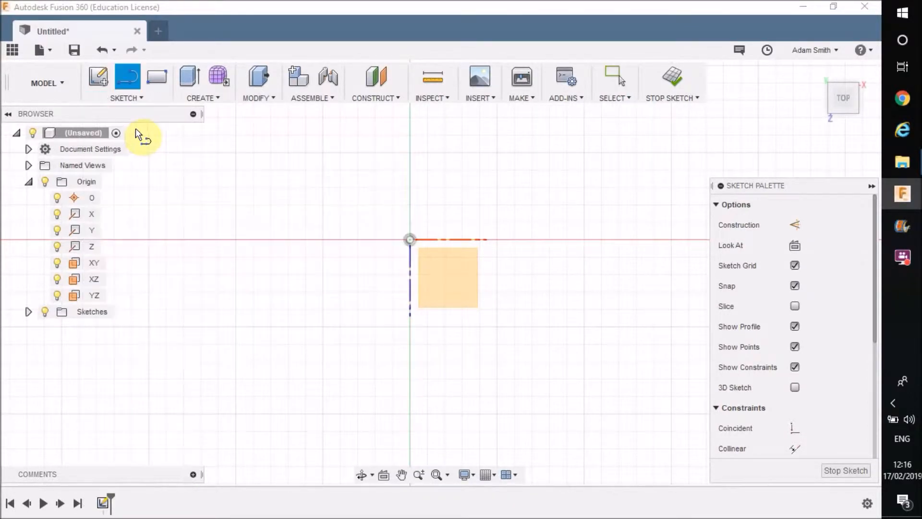
pyautogui.click(410, 239)
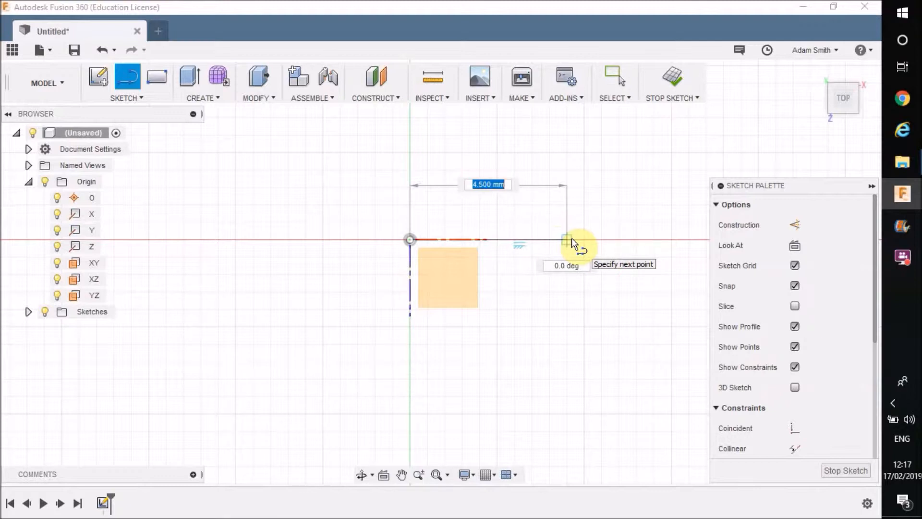
pyautogui.write('10')
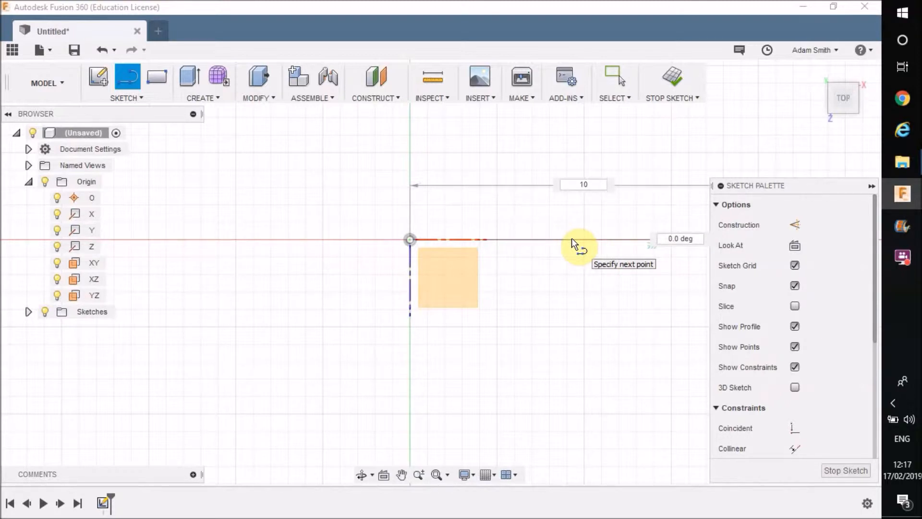
pyautogui.press('Return')
pyautogui.press('Escape')
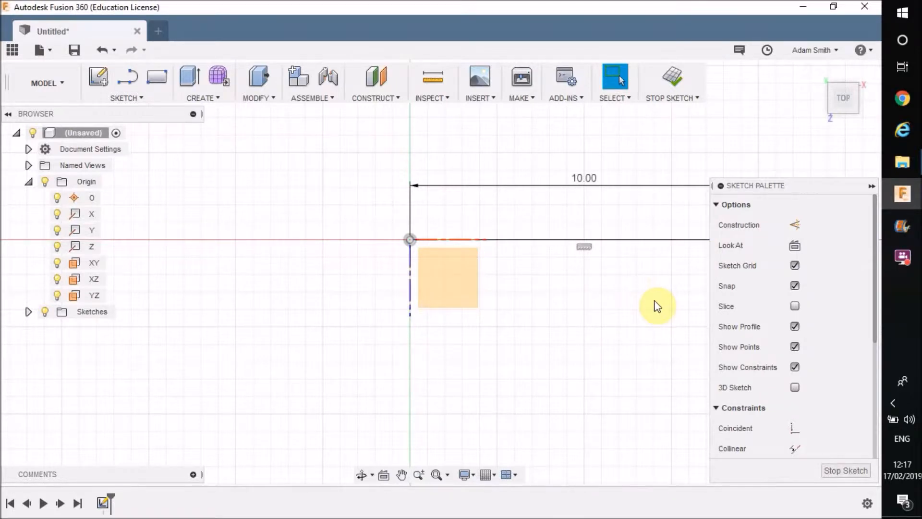
# Step: Examine the full length of the 10 mm line, framing both of its endpoints in view
pyautogui.scroll(3, 657, 305)
pyautogui.scroll(-3, 657, 306)
pyautogui.scroll(3, 657, 305)
pyautogui.scroll(-2, 657, 306)
pyautogui.scroll(1, 657, 306)
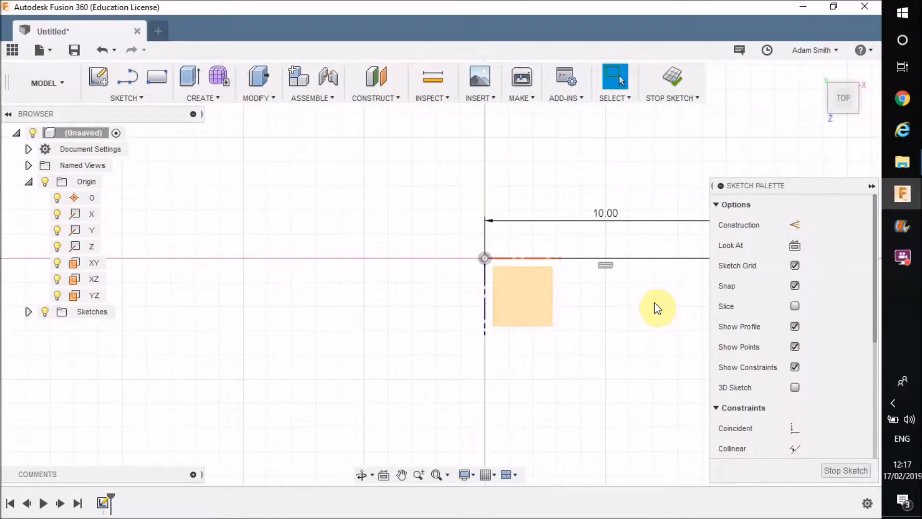
pyautogui.moveTo(642, 305)
pyautogui.mouseDown(button='middle')
pyautogui.moveTo(488, 299)
pyautogui.moveTo(466, 282)
pyautogui.mouseUp(button='middle')
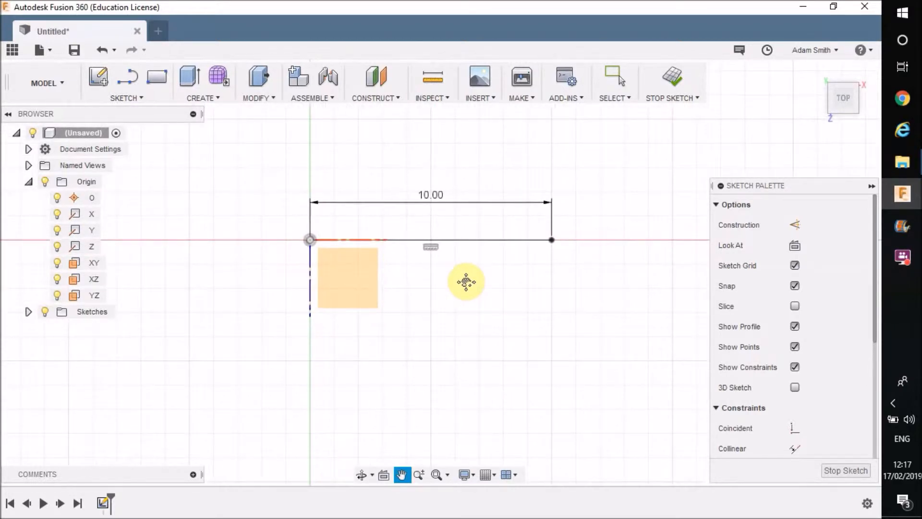
pyautogui.scroll(4, 437, 249)
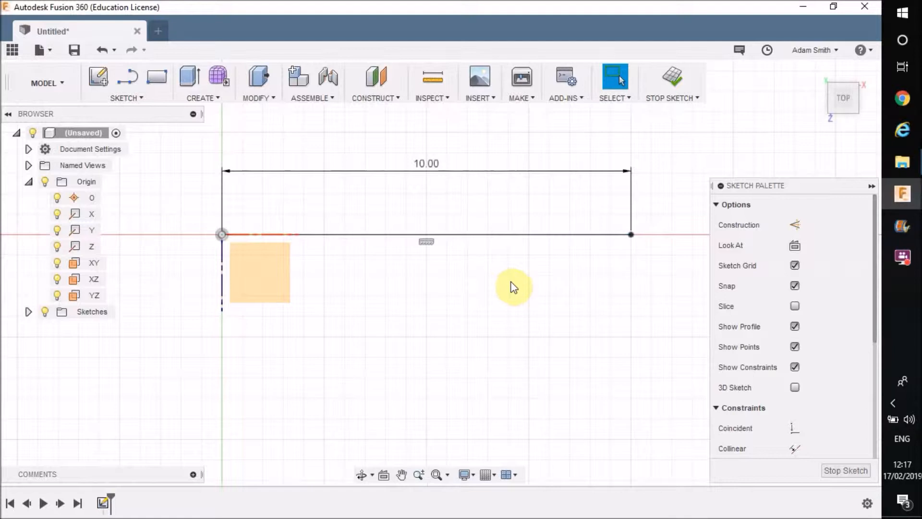
pyautogui.click(400, 474)
pyautogui.moveTo(385, 282)
pyautogui.mouseDown()
pyautogui.moveTo(459, 307)
pyautogui.moveTo(394, 300)
pyautogui.moveTo(405, 307)
pyautogui.mouseUp()
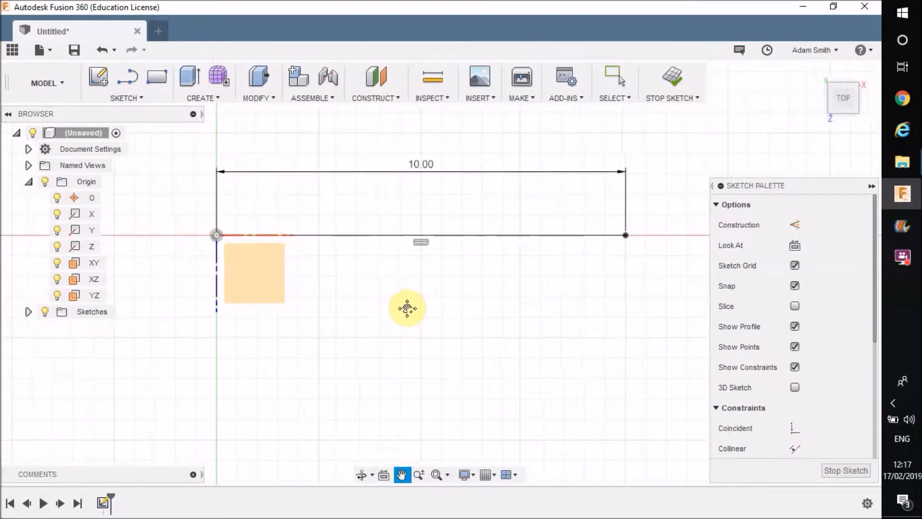
pyautogui.press('Escape')
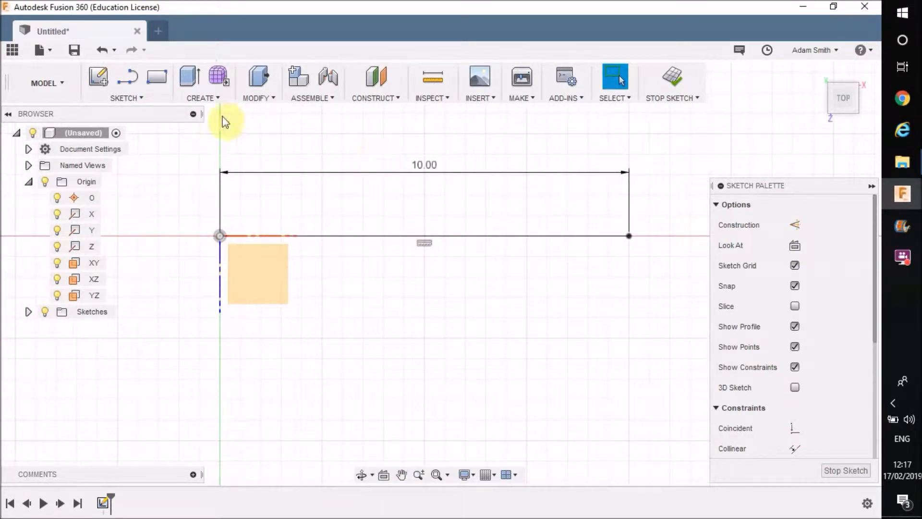
# Step: From the 10 mm line's free end, sketch connected perpendicular lines about 2.5 mm down, a stretch leftward, and about 1 mm down
pyautogui.click(139, 97)
pyautogui.click(133, 129)
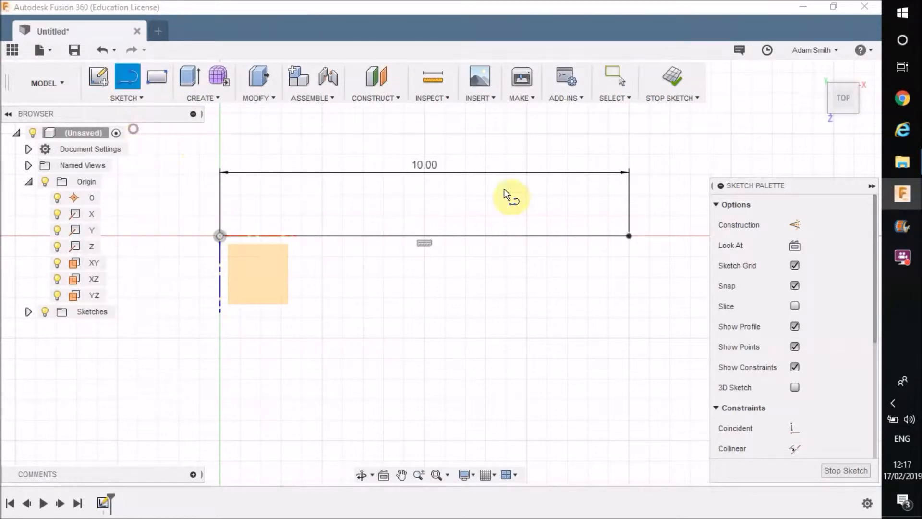
pyautogui.click(629, 235)
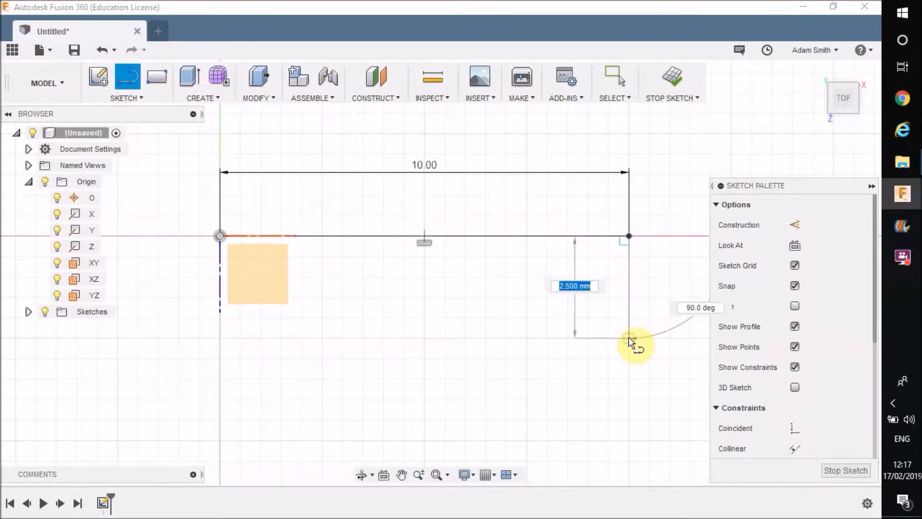
pyautogui.click(629, 338)
pyautogui.click(526, 337)
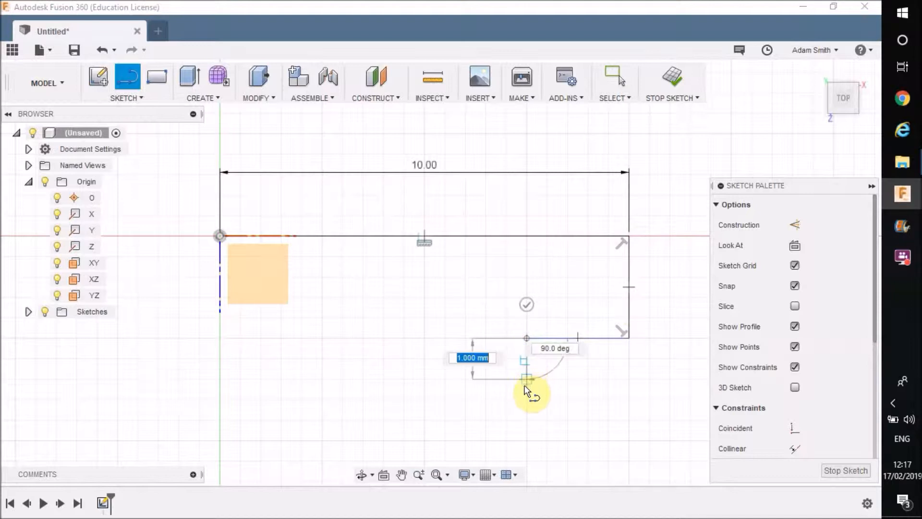
pyautogui.click(527, 378)
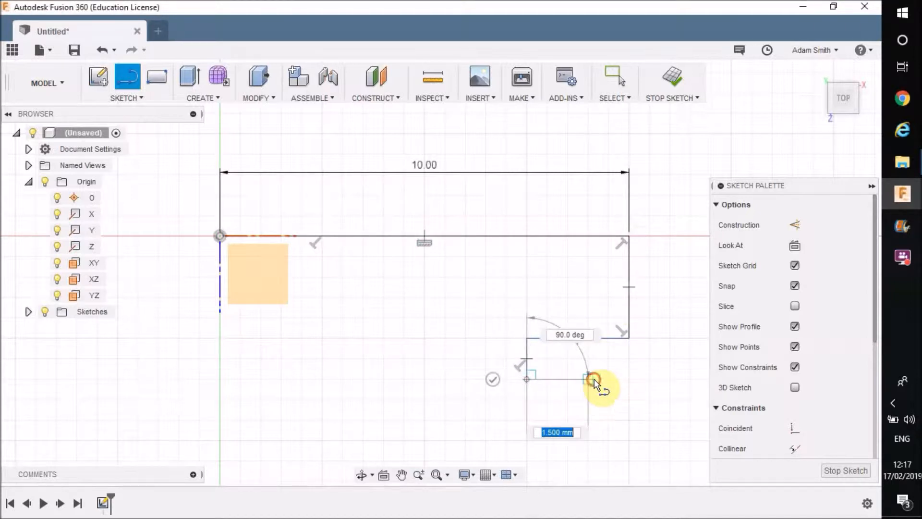
# Step: Continue the stepped outline with lines about 1.5 mm rightward, down, leftward past the notch and back up, and end the chain
pyautogui.click(594, 379)
pyautogui.click(589, 439)
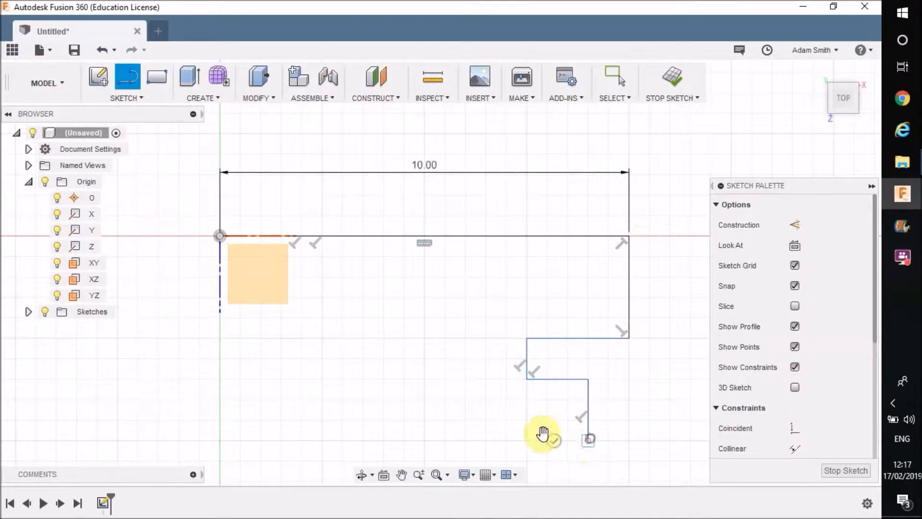
pyautogui.click(466, 441)
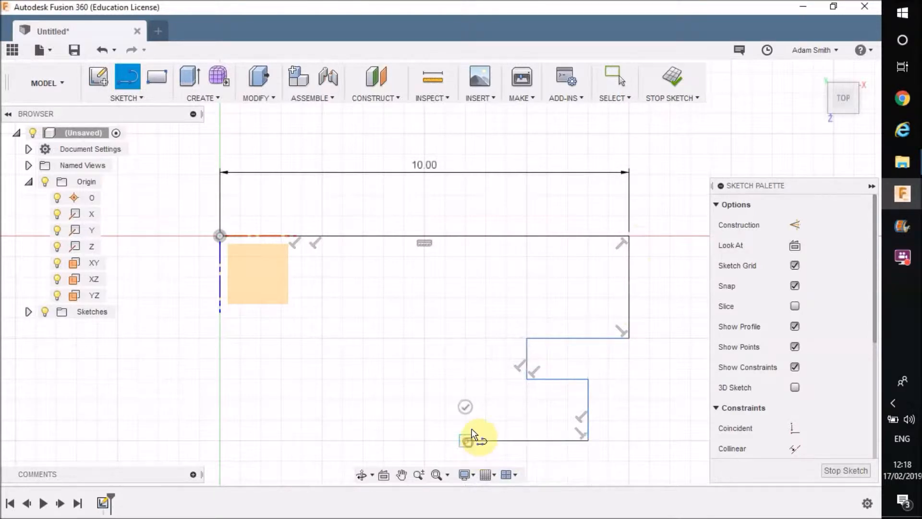
pyautogui.click(466, 339)
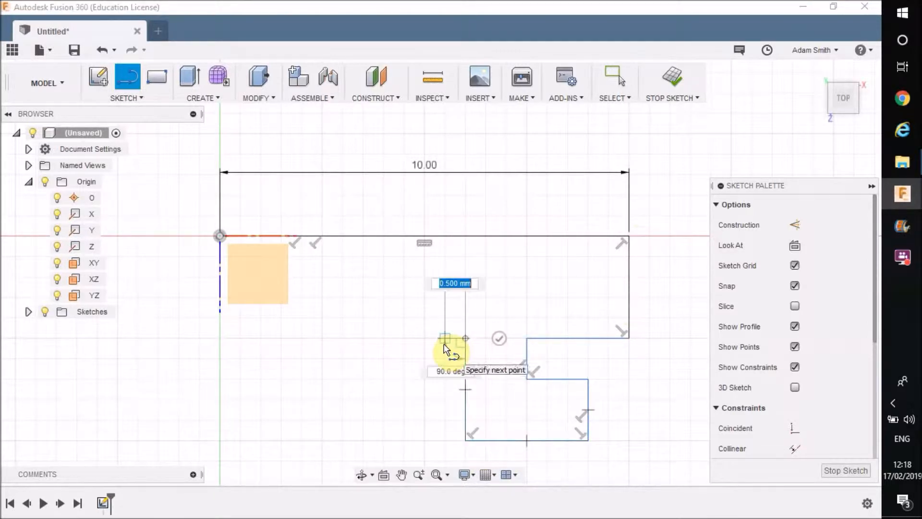
pyautogui.click(496, 338)
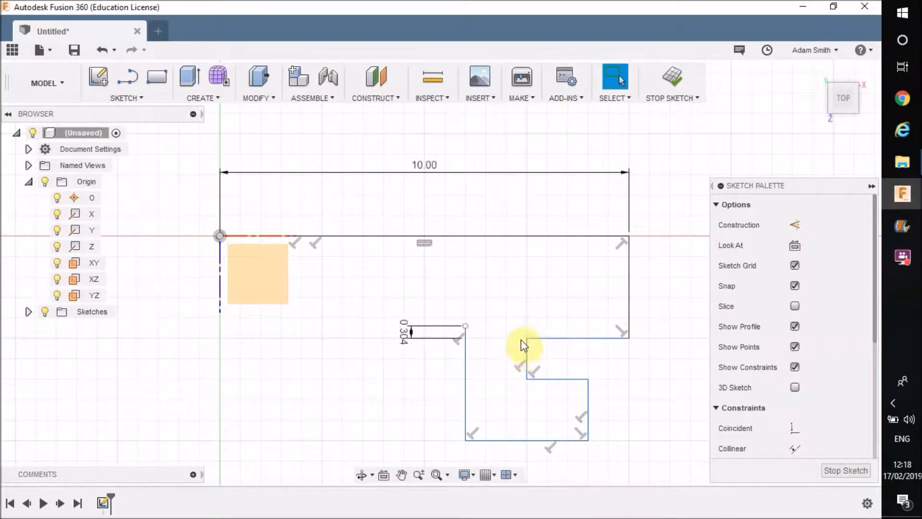
# Step: Sketch a 3-point arc from the open upper end of the outline's last vertical line, bulging up and to the left
pyautogui.click(149, 99)
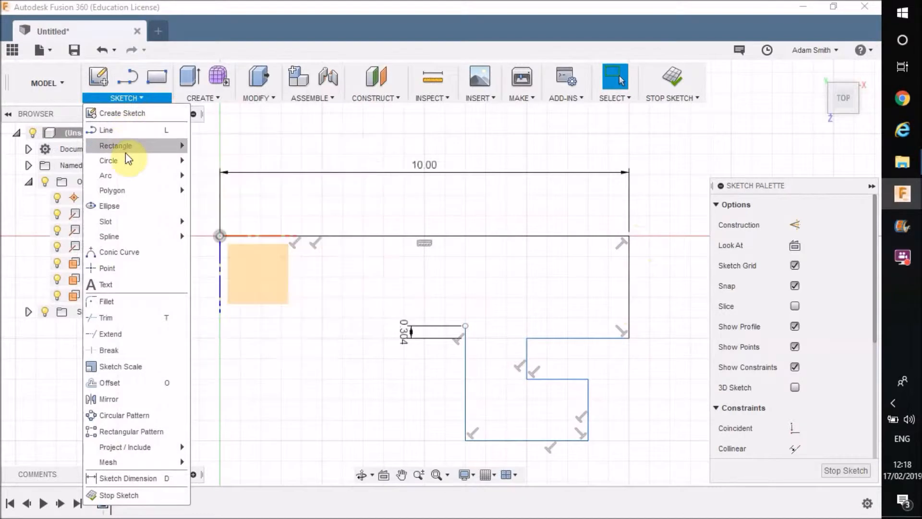
pyautogui.moveTo(127, 175)
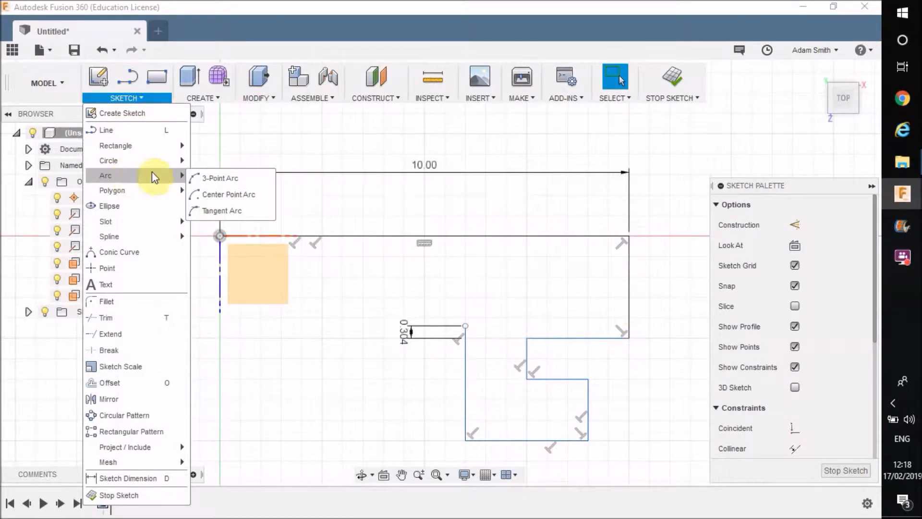
pyautogui.click(214, 177)
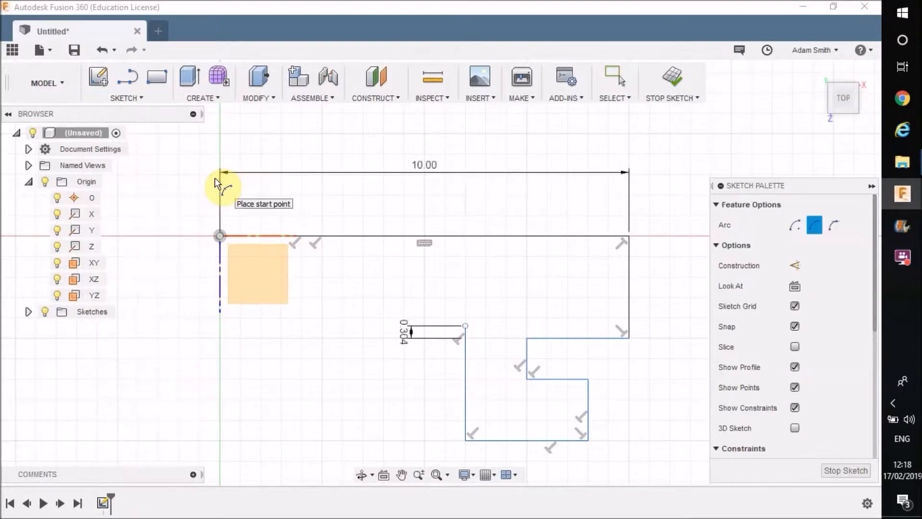
pyautogui.click(465, 327)
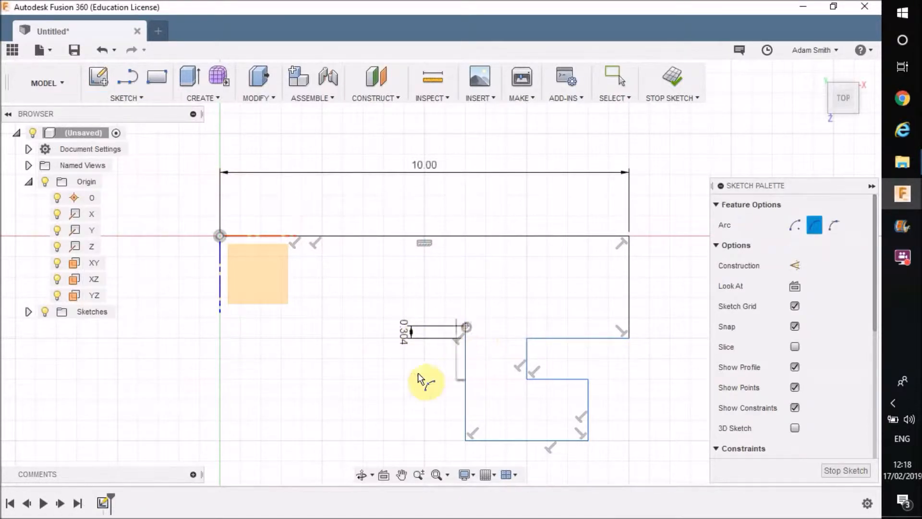
pyautogui.click(383, 277)
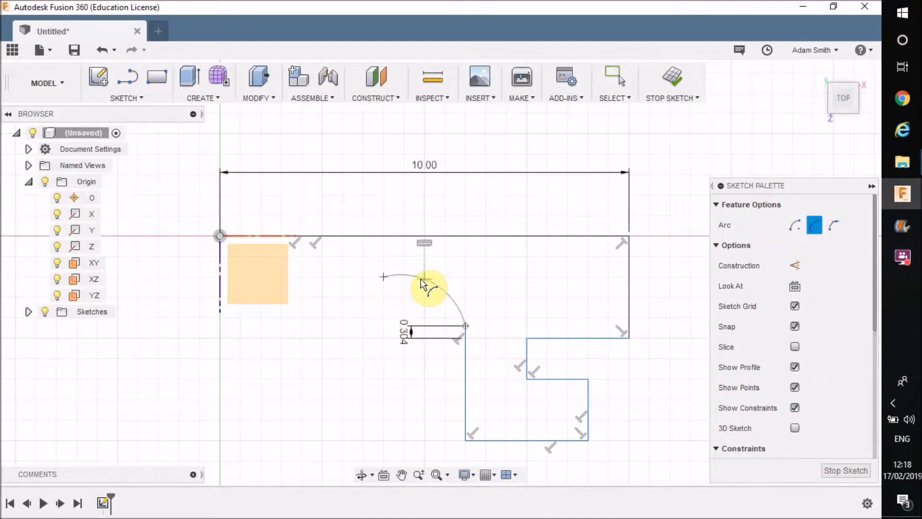
pyautogui.click(433, 282)
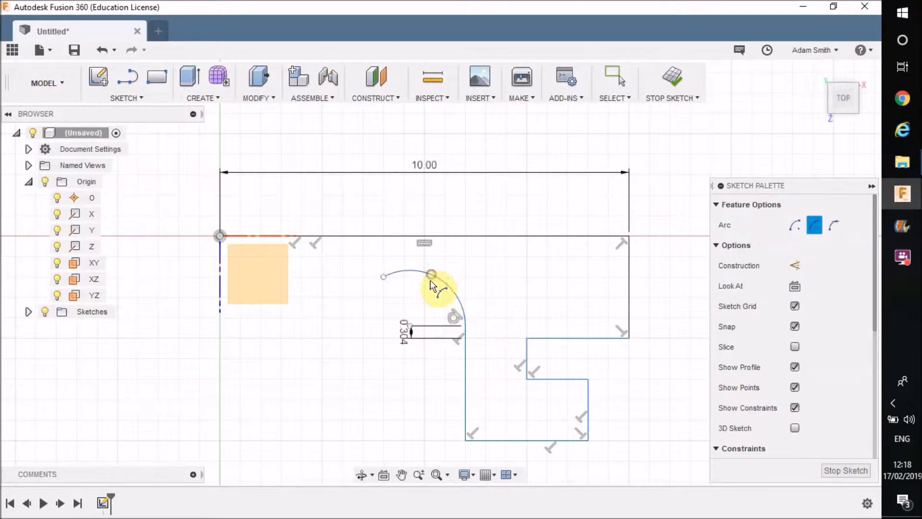
# Step: Add a second 3-point arc from the first arc's free end around to the lower right, forming a nearly complete circle
pyautogui.click(383, 277)
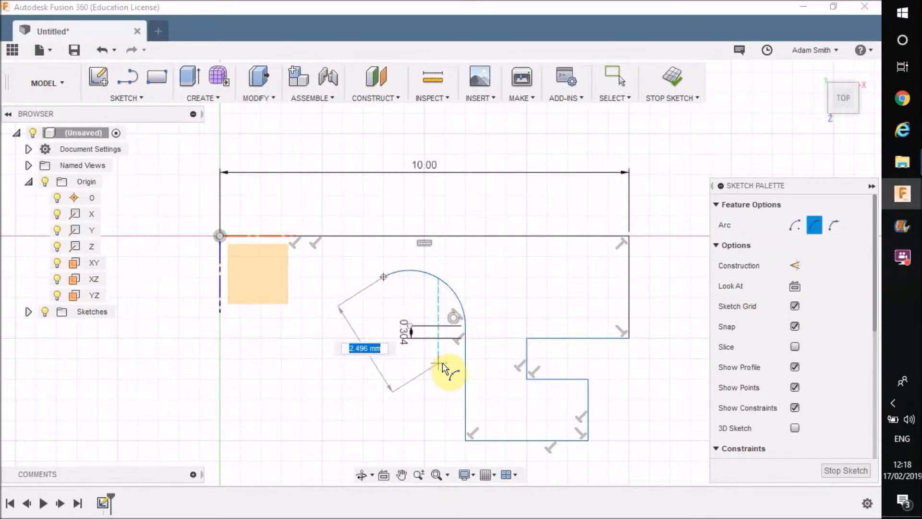
pyautogui.click(444, 359)
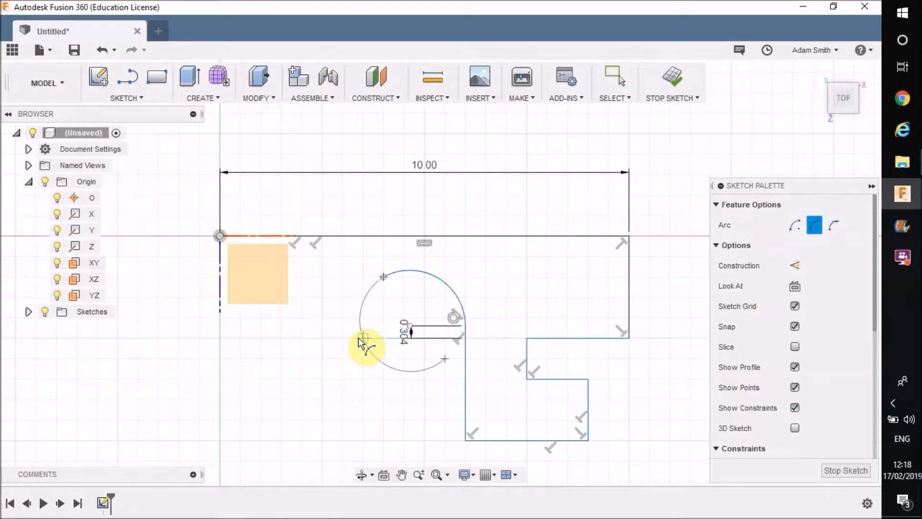
pyautogui.click(358, 337)
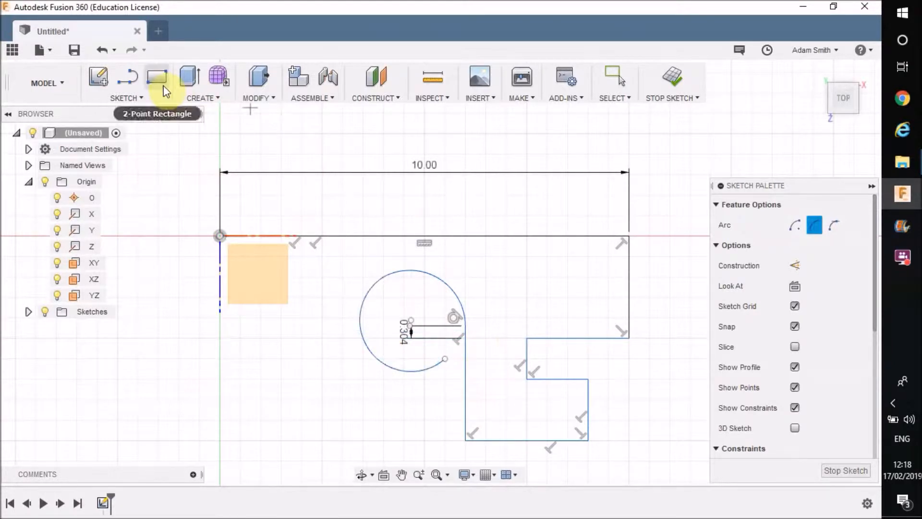
# Step: Sketch a vertical line down from the open end of the round arc and a horizontal line leftward from it
pyautogui.click(133, 88)
pyautogui.click(446, 356)
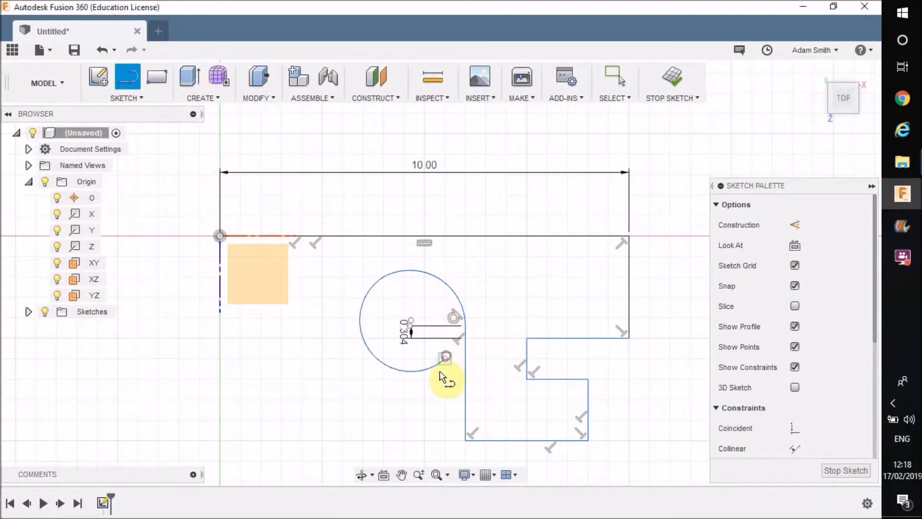
pyautogui.click(444, 406)
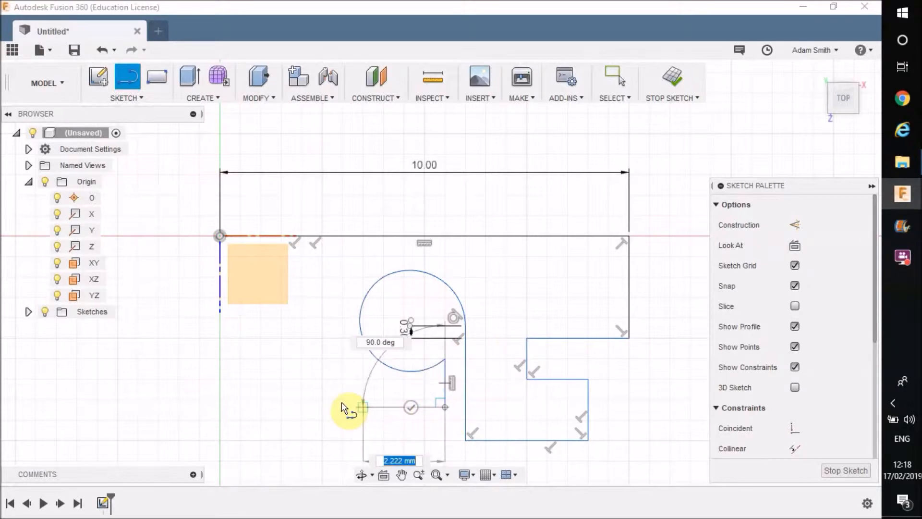
pyautogui.click(323, 405)
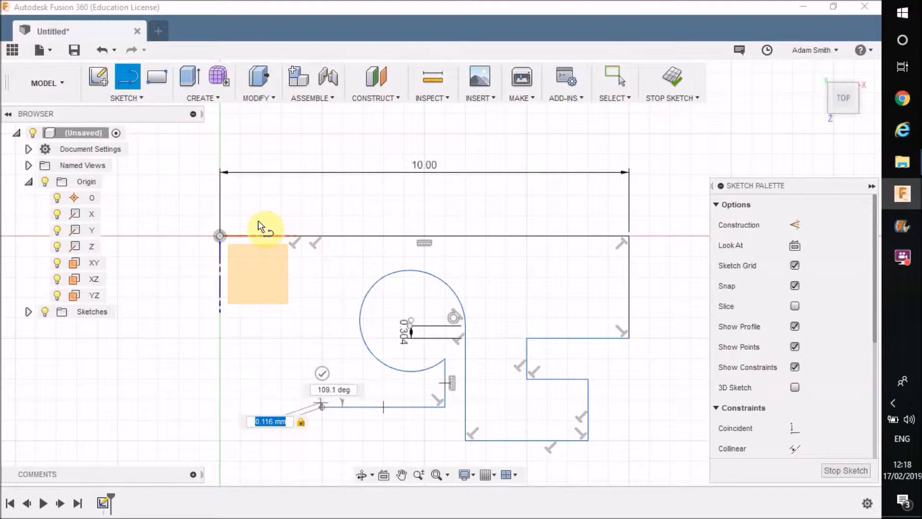
pyautogui.press('Return')
# Step: Sketch a conic curve from the lower line's open end up and to the left, bulging right, with a rho of about 0.63
pyautogui.click(129, 95)
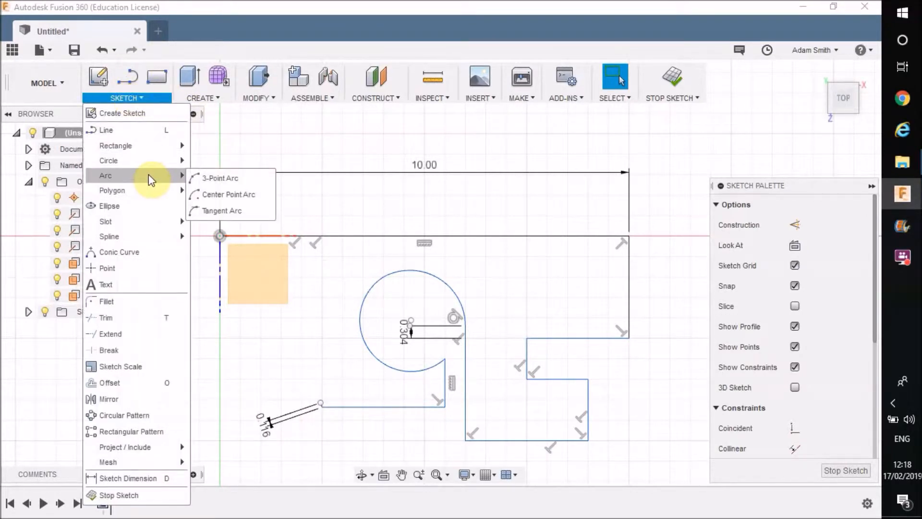
pyautogui.click(146, 252)
pyautogui.click(320, 402)
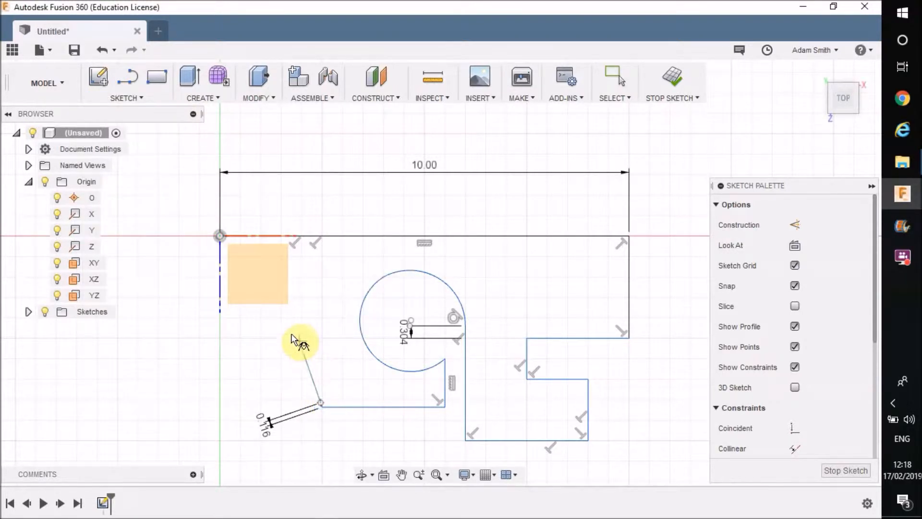
pyautogui.click(282, 318)
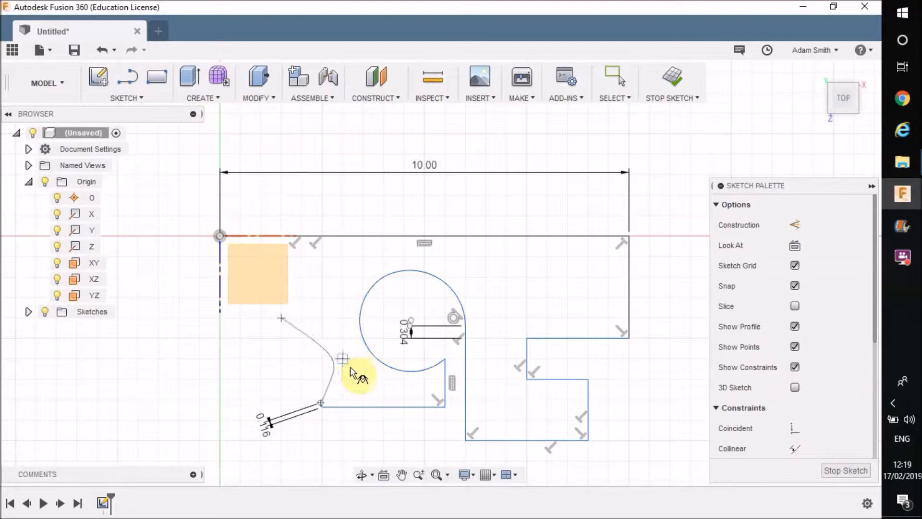
pyautogui.click(333, 323)
pyautogui.moveTo(316, 331)
pyautogui.mouseDown()
pyautogui.moveTo(305, 338)
pyautogui.moveTo(312, 344)
pyautogui.mouseUp()
pyautogui.moveTo(301, 343)
pyautogui.mouseDown()
pyautogui.moveTo(308, 336)
pyautogui.moveTo(313, 345)
pyautogui.mouseUp()
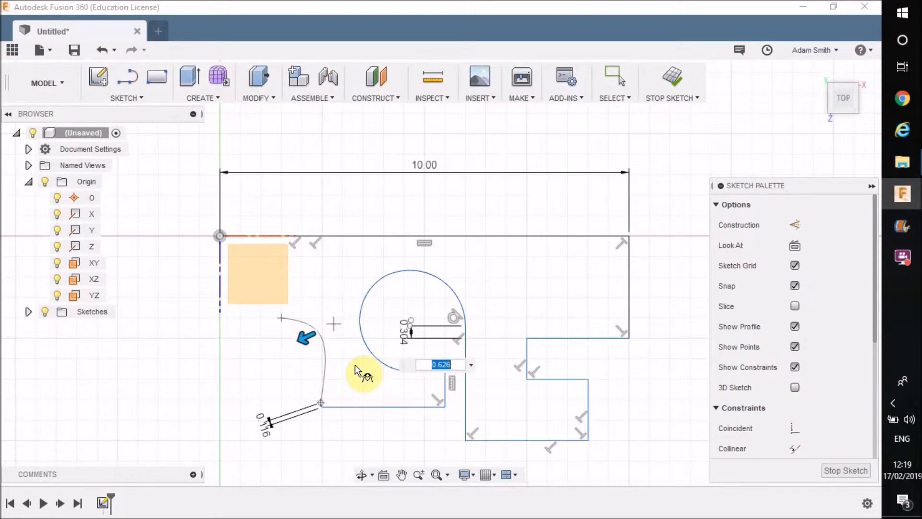
pyautogui.press('Return')
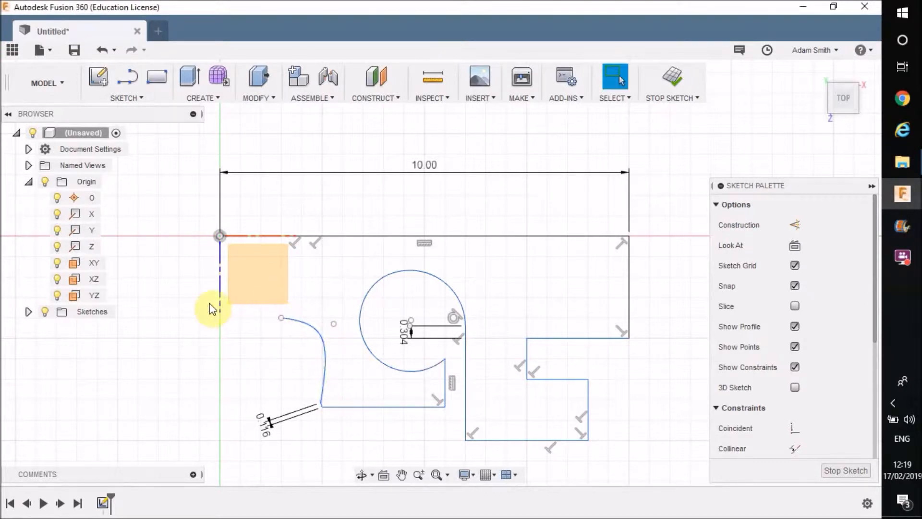
# Step: Close the outline with a diagonal line from the conic curve's upper end to the origin
pyautogui.click(127, 79)
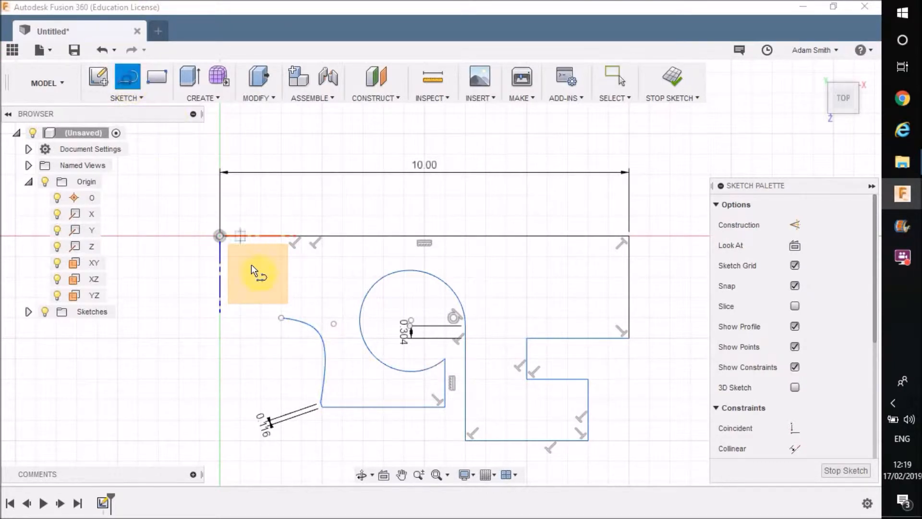
pyautogui.click(281, 318)
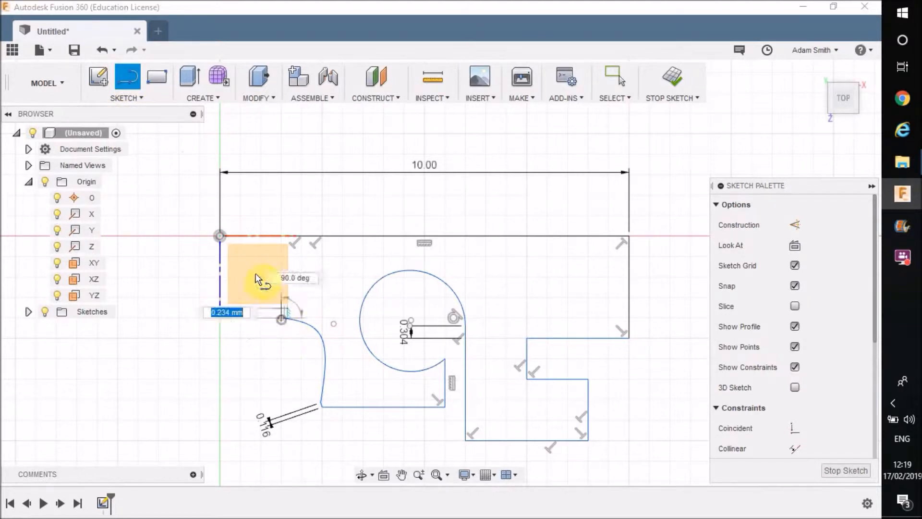
pyautogui.click(219, 236)
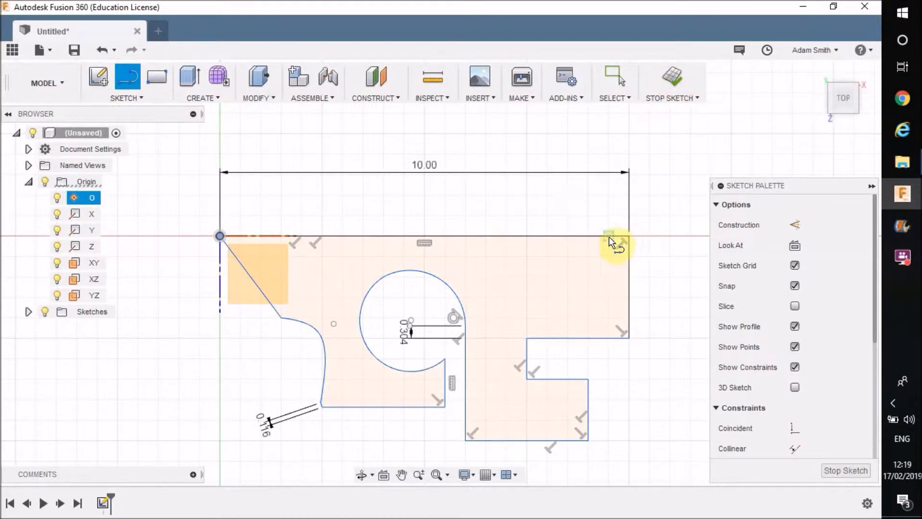
# Step: Fillet the outline's upper right corner with a radius of 1.25 mm
pyautogui.click(125, 98)
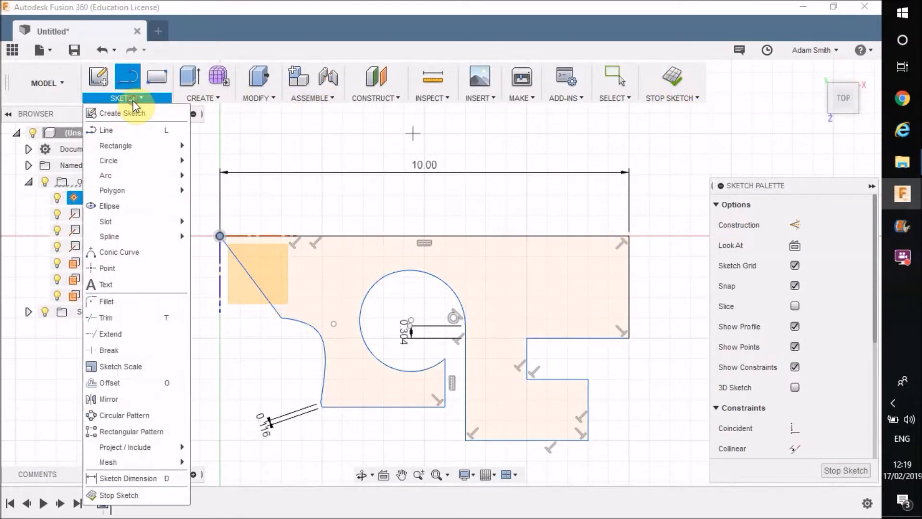
pyautogui.click(106, 303)
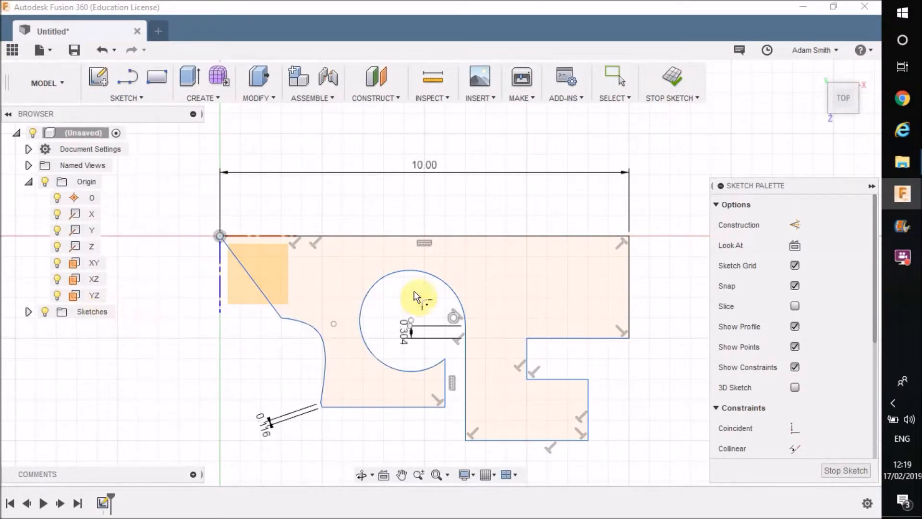
pyautogui.click(611, 236)
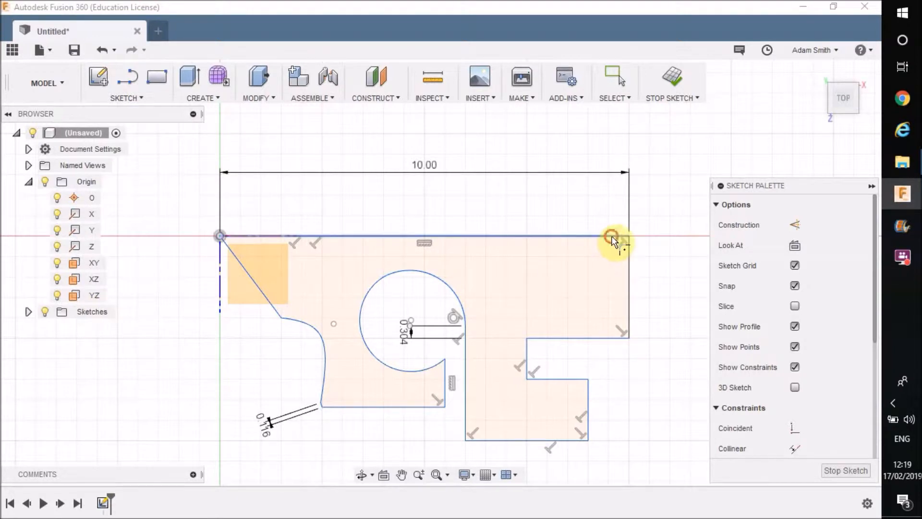
pyautogui.click(631, 264)
pyautogui.moveTo(630, 235)
pyautogui.mouseDown()
pyautogui.moveTo(609, 256)
pyautogui.moveTo(624, 241)
pyautogui.mouseUp()
pyautogui.click(737, 282)
pyautogui.moveTo(737, 282); pyautogui.dragTo(724, 282)
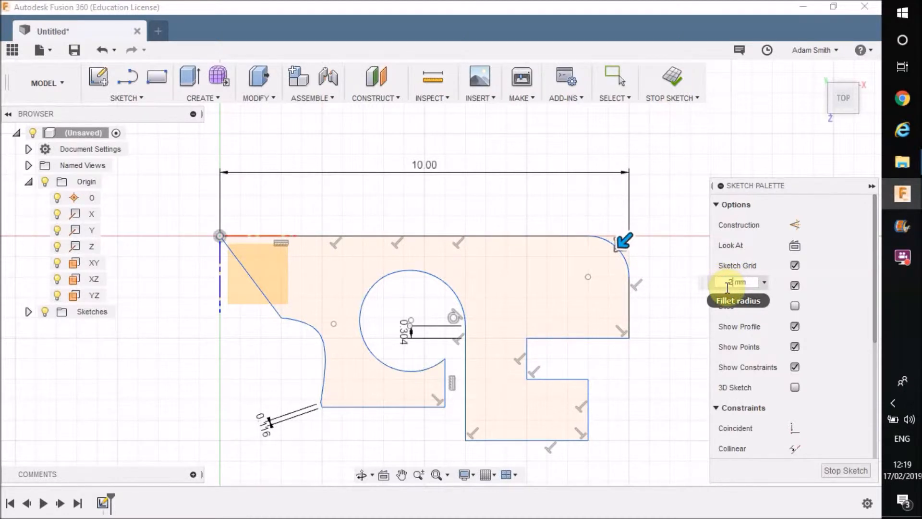
pyautogui.write('2')
pyautogui.press('Return')
pyautogui.moveTo(614, 251); pyautogui.dragTo(625, 248)
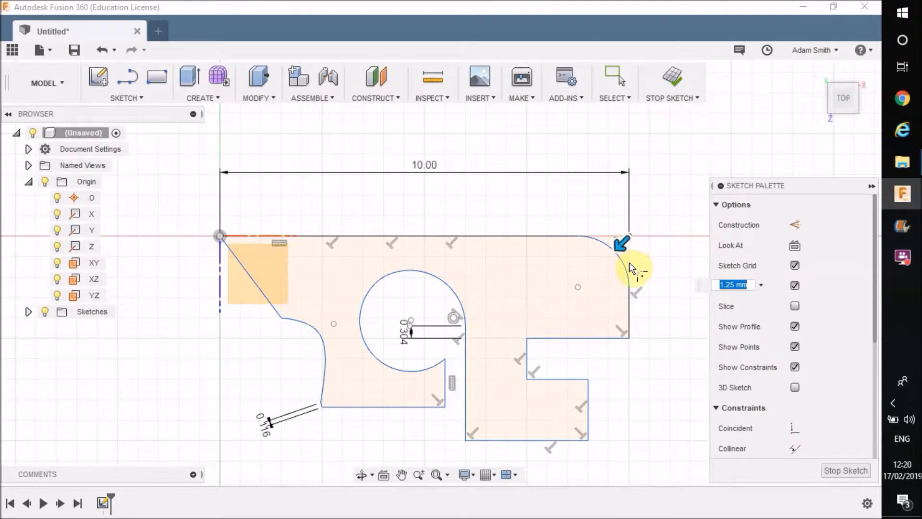
pyautogui.press('Return')
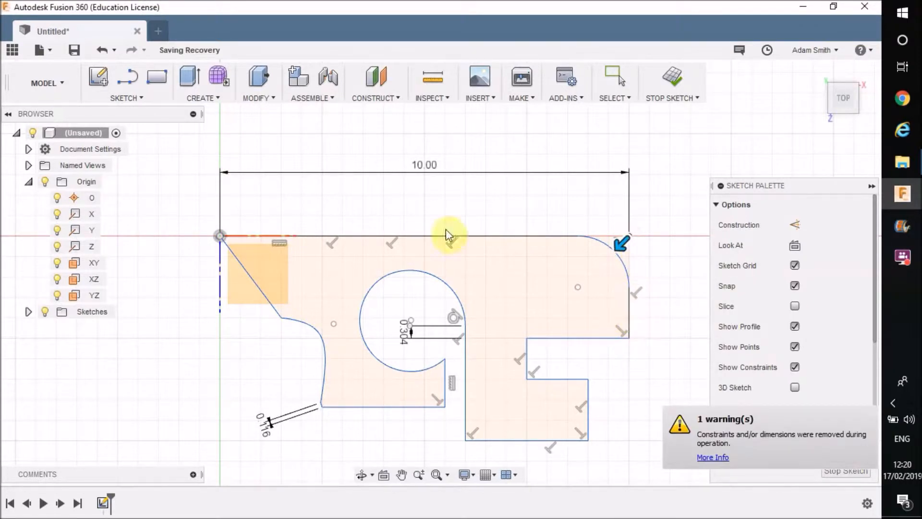
# Step: Fillet the lower right corner of the foot below the notch with a radius of 0.5 mm
pyautogui.click(128, 97)
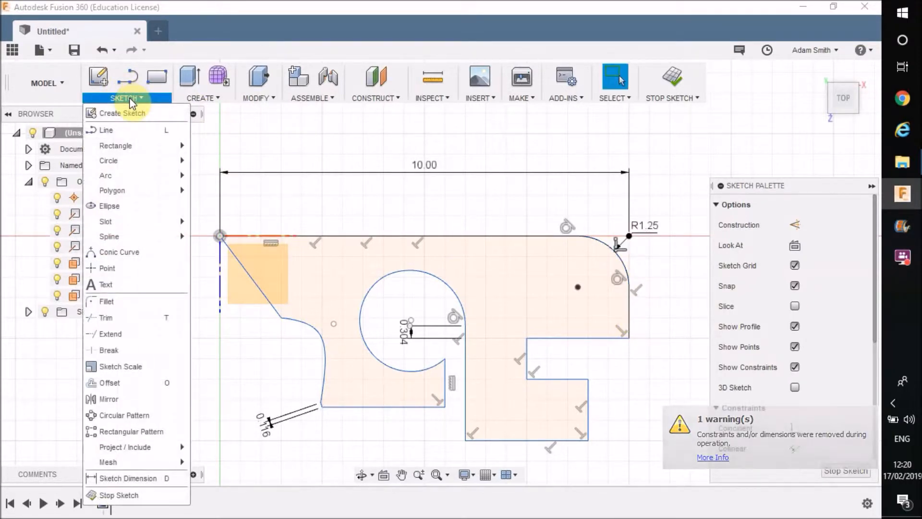
pyautogui.click(128, 301)
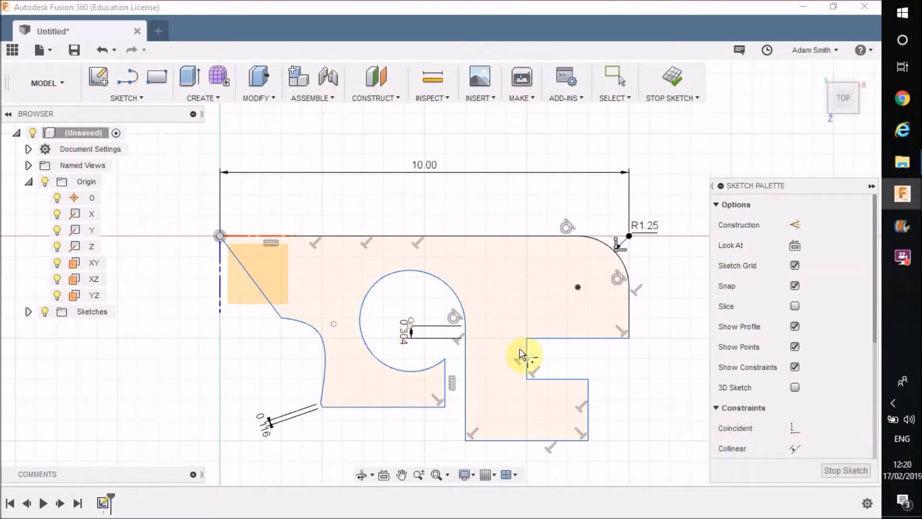
pyautogui.click(588, 429)
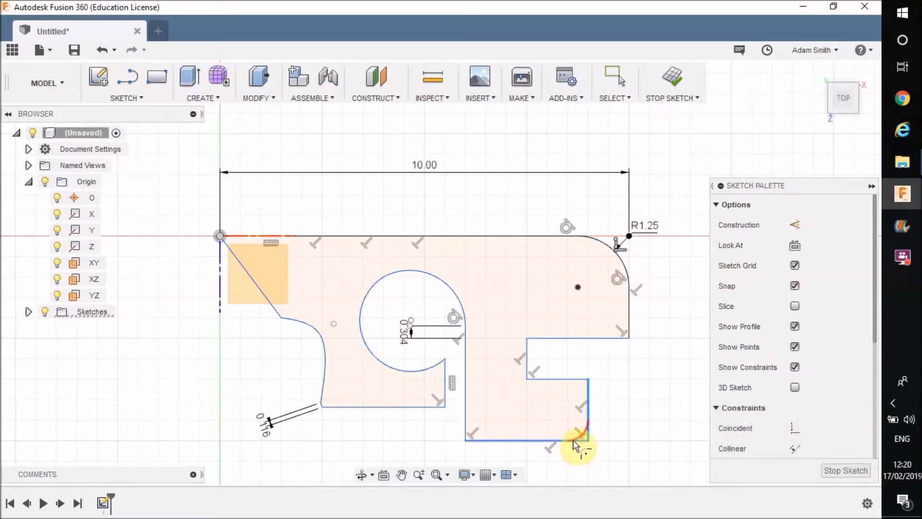
pyautogui.click(572, 439)
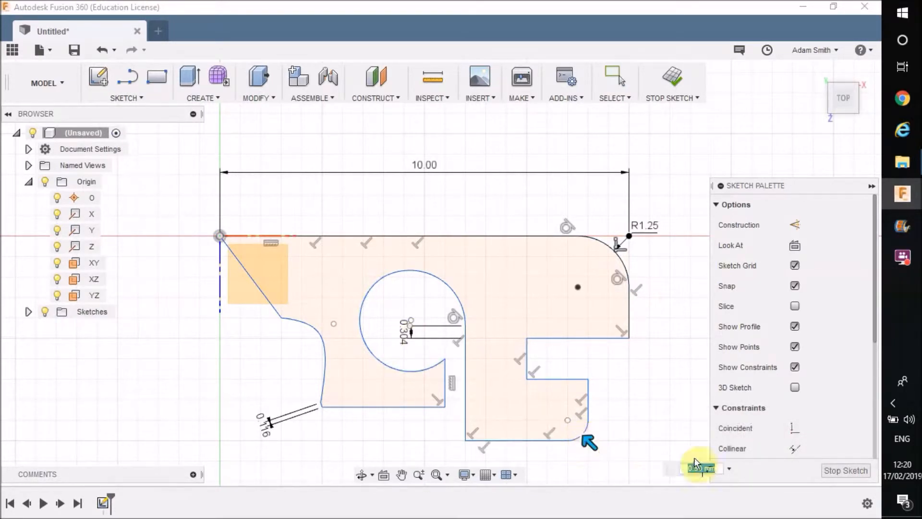
pyautogui.press('Return')
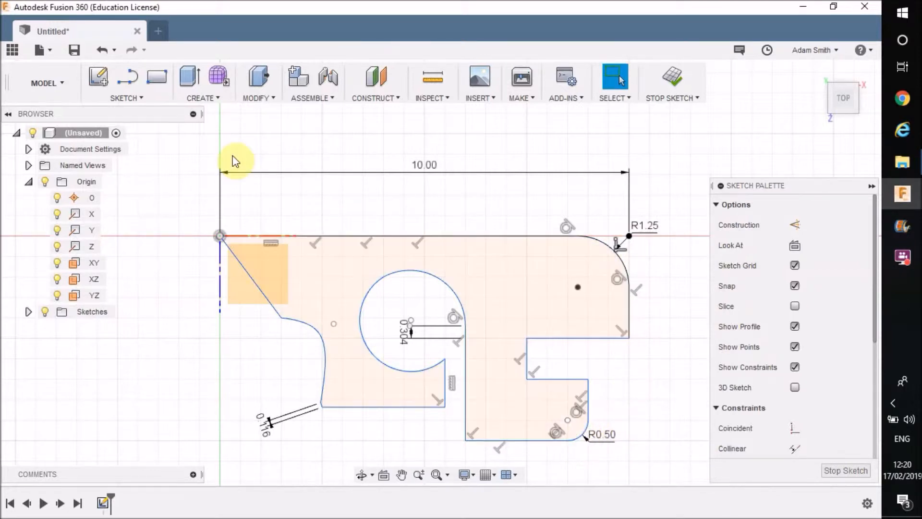
# Step: Trim away the horizontal line that forms the upper edge of the right-hand notch
pyautogui.click(137, 100)
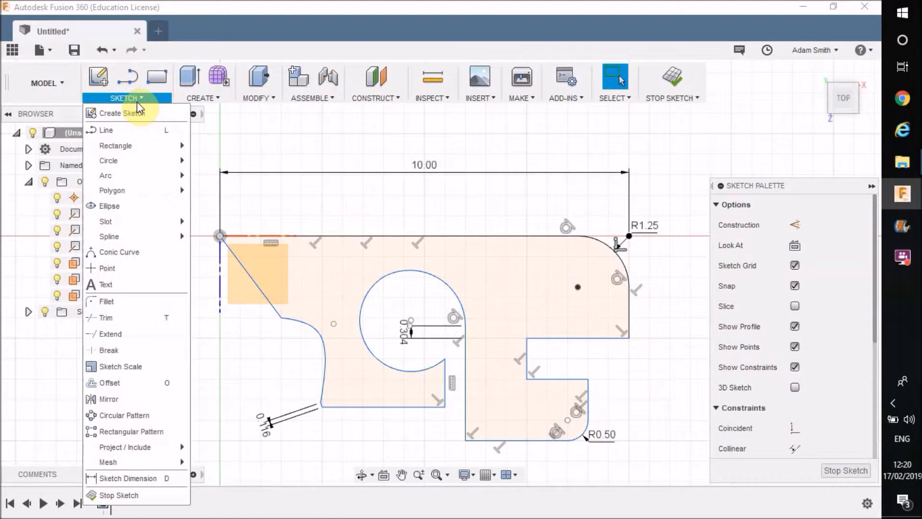
pyautogui.click(116, 318)
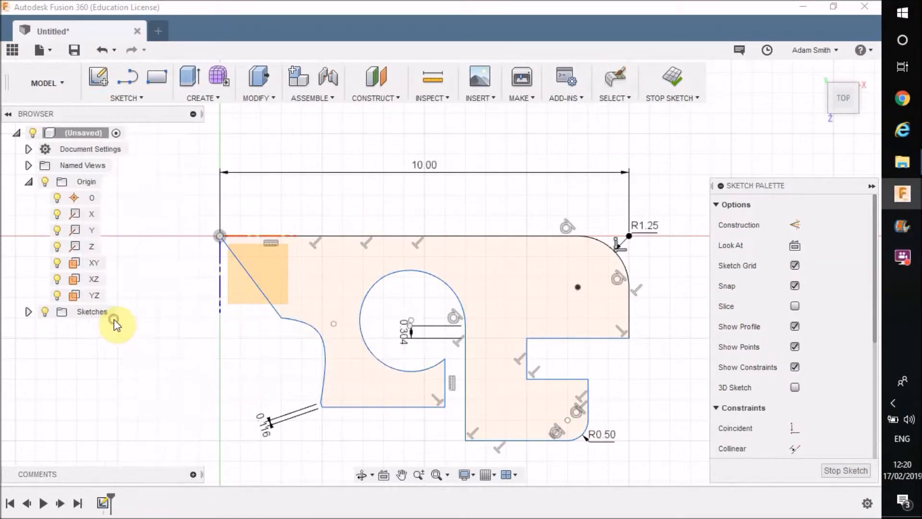
pyautogui.click(572, 337)
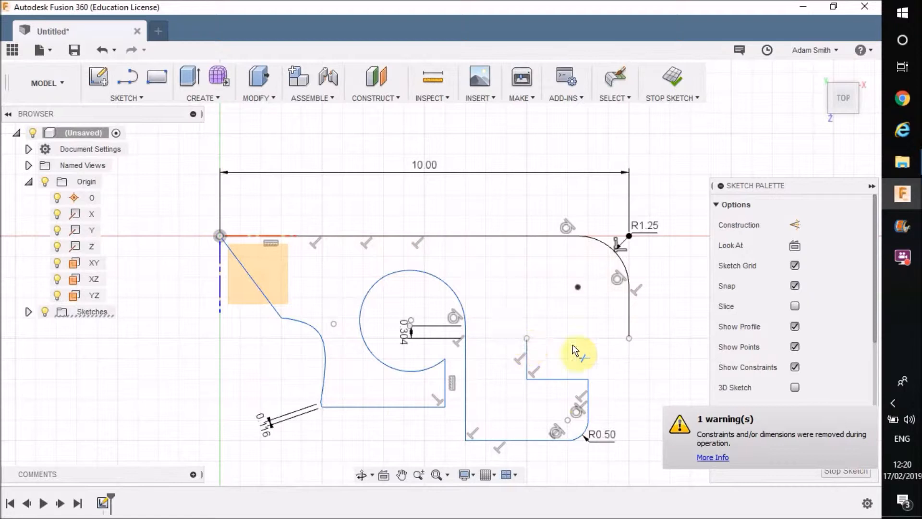
# Step: Sketch a downward-bulging 3-point arc between the two open ends at the upper edge of the notch
pyautogui.click(128, 98)
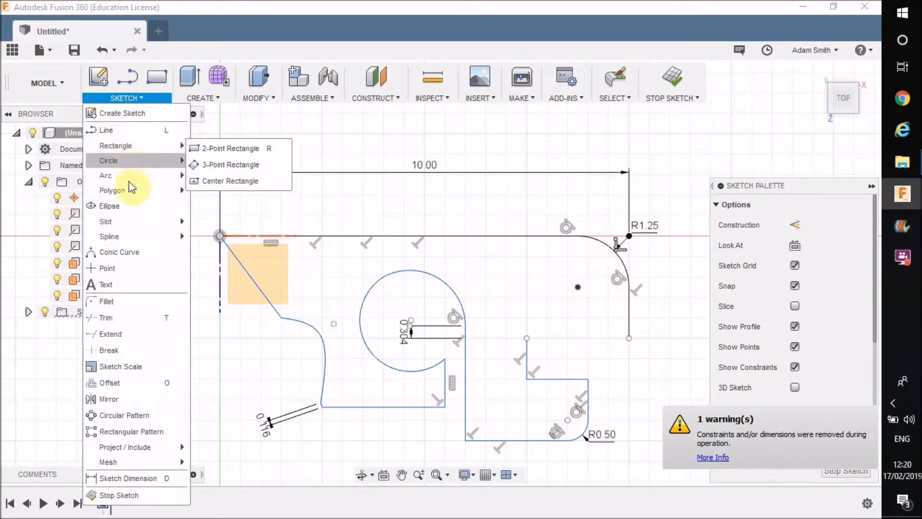
pyautogui.moveTo(129, 174)
pyautogui.click(232, 180)
pyautogui.click(527, 338)
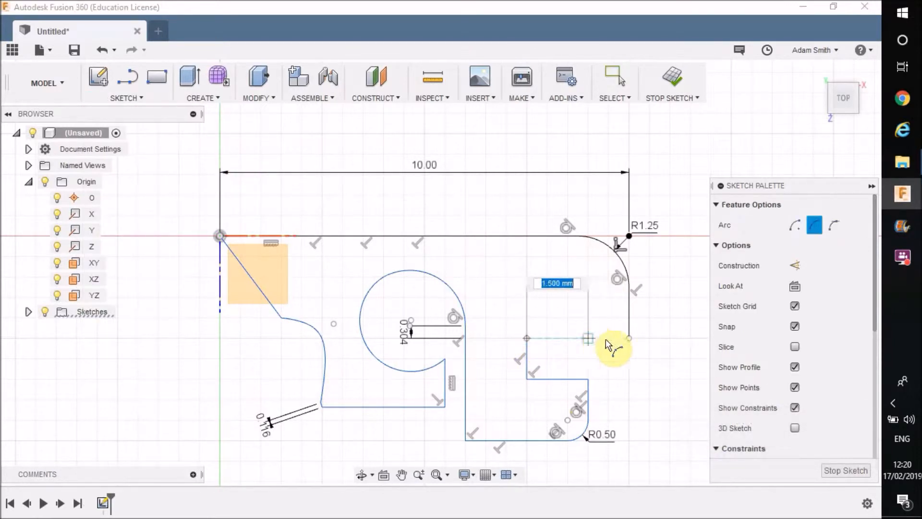
pyautogui.click(626, 339)
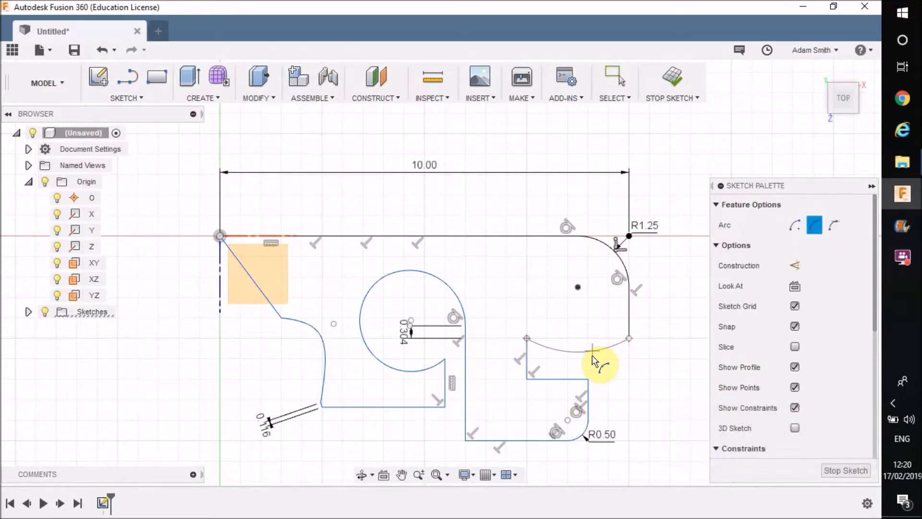
pyautogui.click(603, 359)
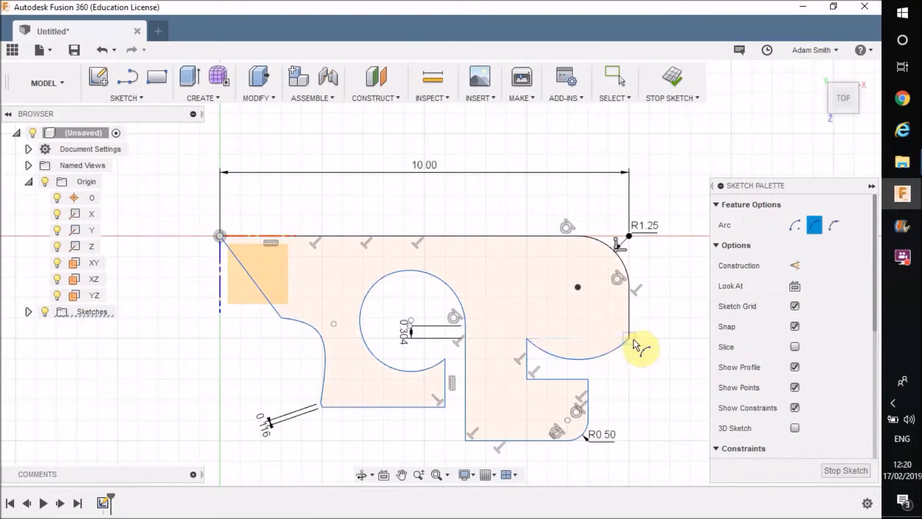
# Step: Sketch a diagonal line crossing the right vertical edge and the new arc, plus a line about 1.45 mm long from its lower end
pyautogui.click(125, 79)
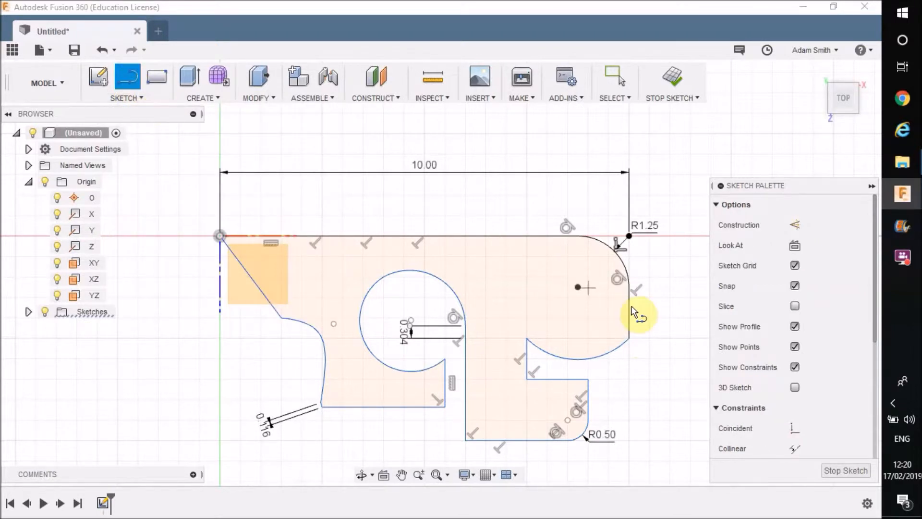
pyautogui.click(642, 298)
pyautogui.click(583, 368)
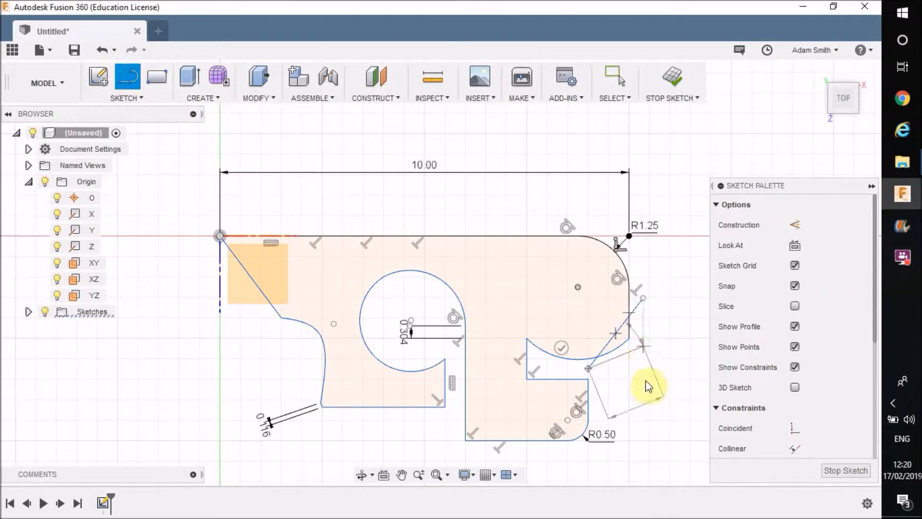
pyautogui.press('Return')
# Step: Trim the extra line, the corner of arc and vertical edge outside the diagonal, and the diagonal's overhanging ends
pyautogui.click(128, 97)
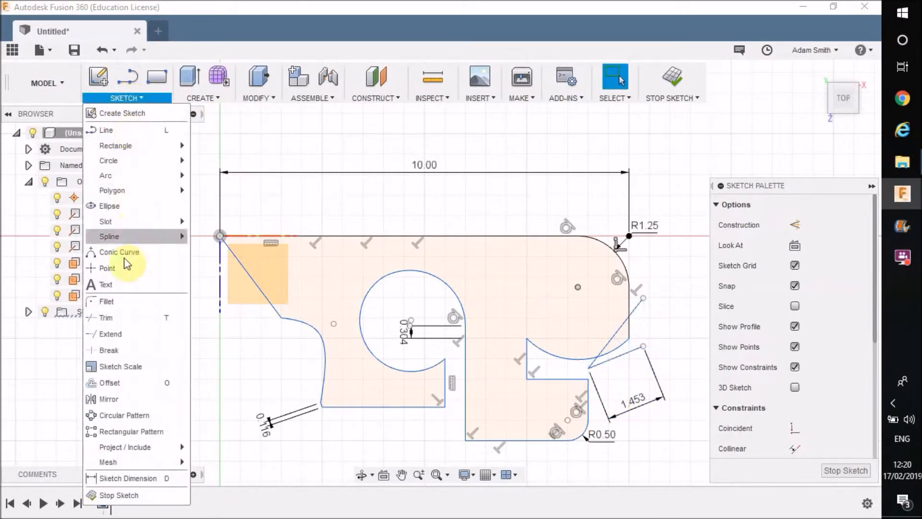
pyautogui.click(120, 317)
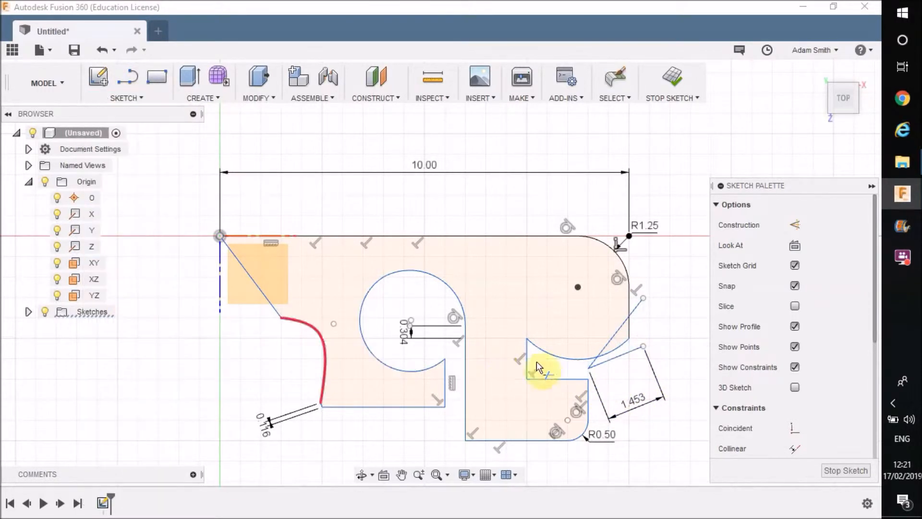
pyautogui.click(611, 361)
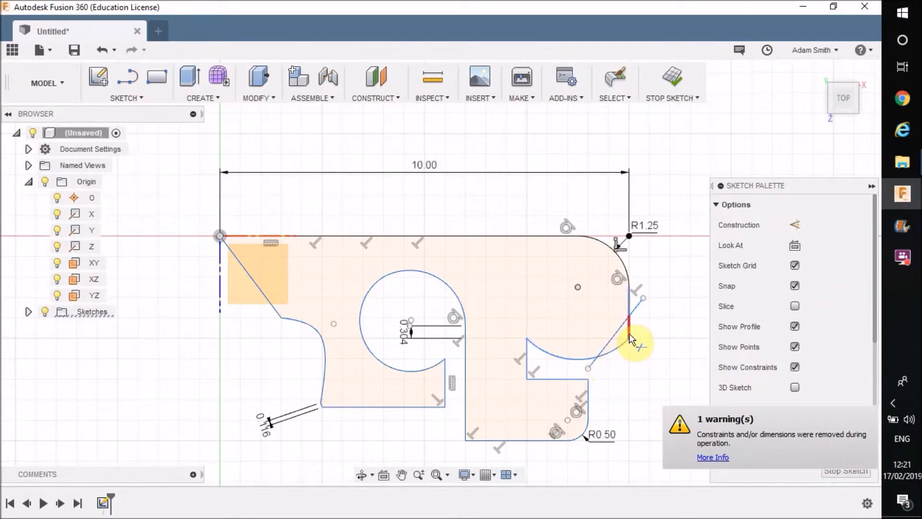
pyautogui.click(619, 347)
pyautogui.click(629, 331)
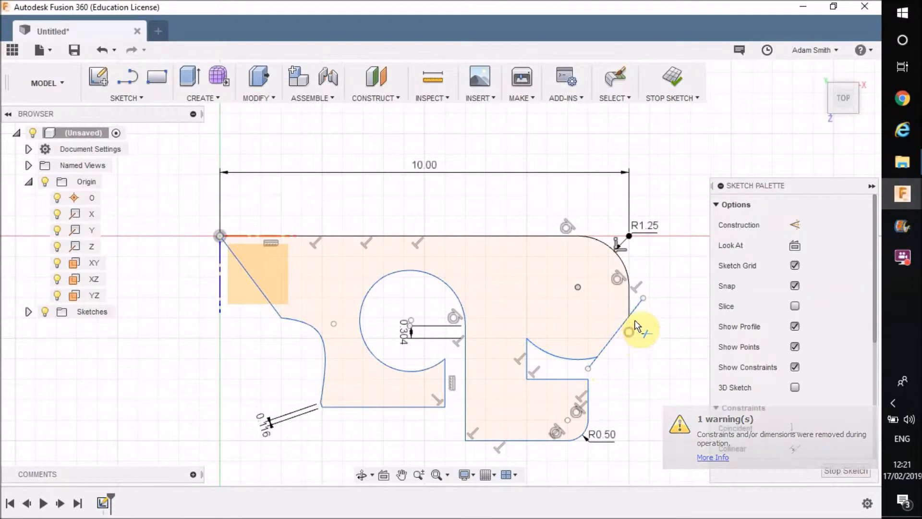
pyautogui.click(638, 308)
pyautogui.click(593, 366)
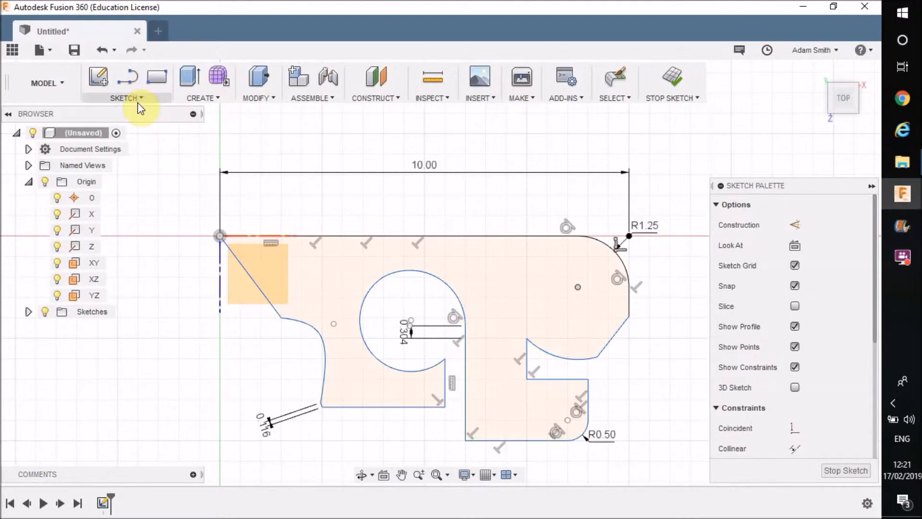
# Step: Sketch a 5 by 5 mm two-point rectangle in the empty area left of the existing outline, with its upper edge on the X axis
pyautogui.scroll(-2, 572, 263)
pyautogui.scroll(1, 552, 288)
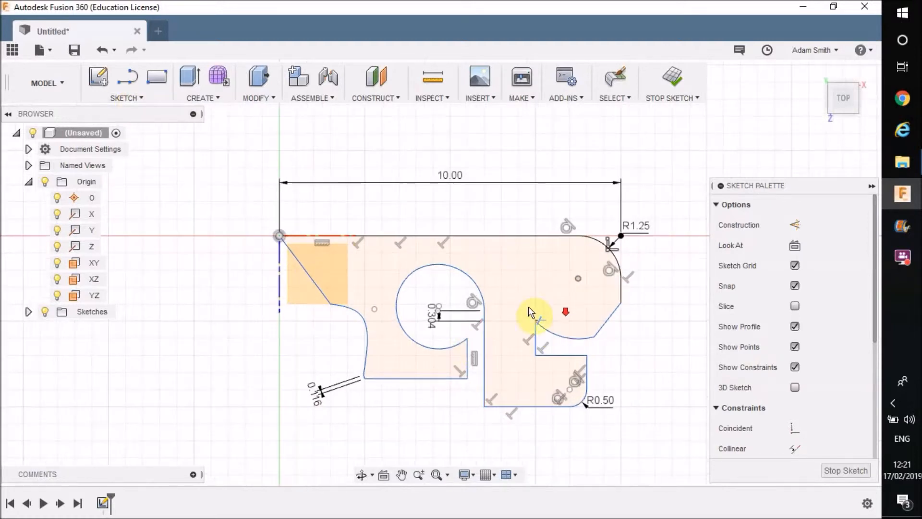
pyautogui.click(136, 97)
pyautogui.moveTo(129, 149)
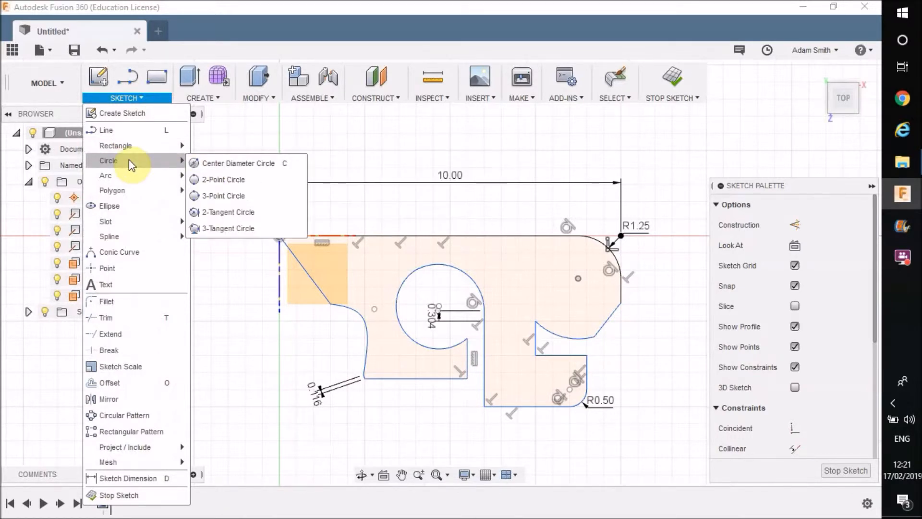
pyautogui.moveTo(130, 191)
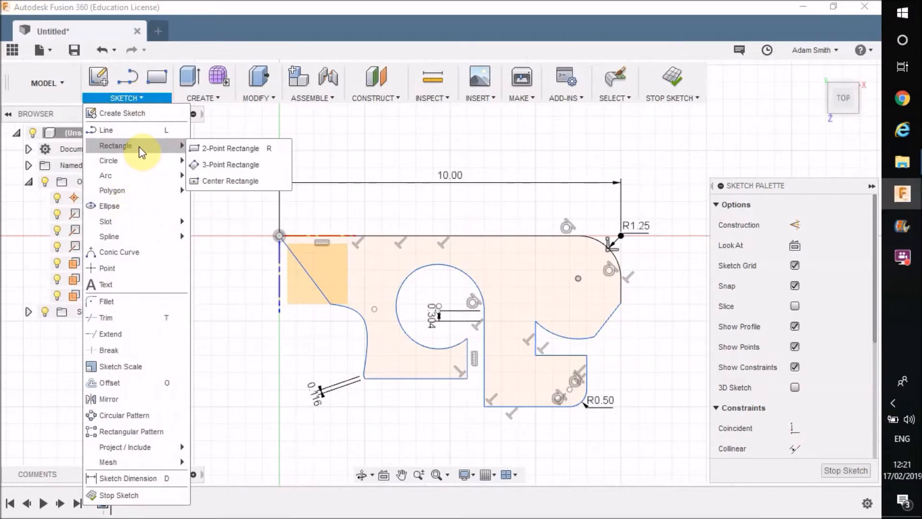
pyautogui.click(232, 149)
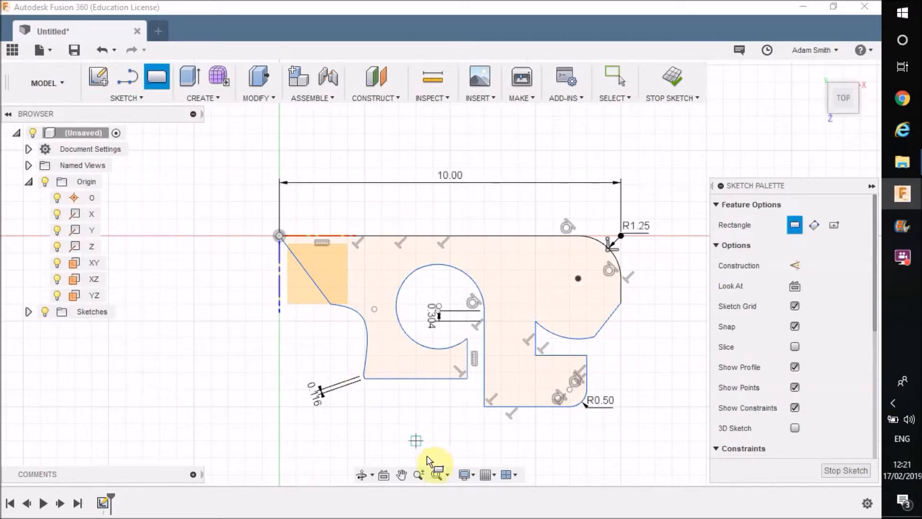
pyautogui.click(402, 475)
pyautogui.moveTo(407, 364); pyautogui.dragTo(690, 359)
pyautogui.click(157, 76)
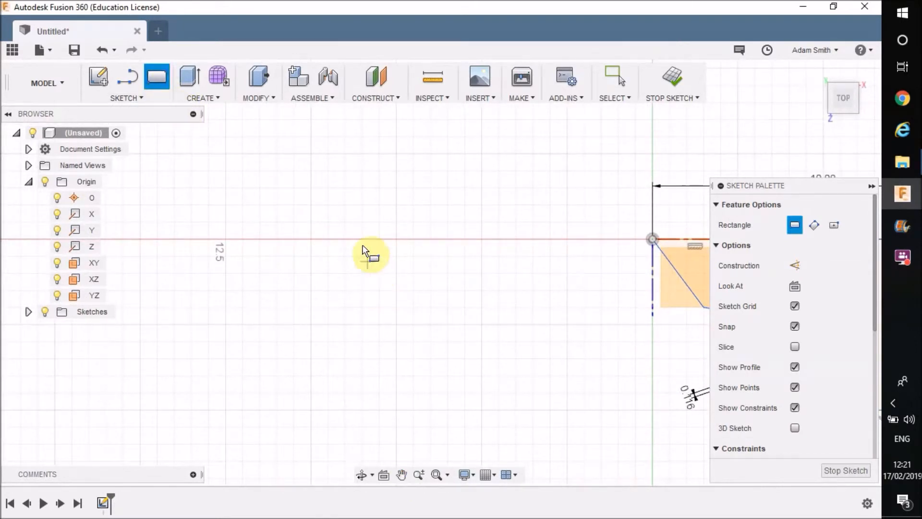
pyautogui.click(345, 239)
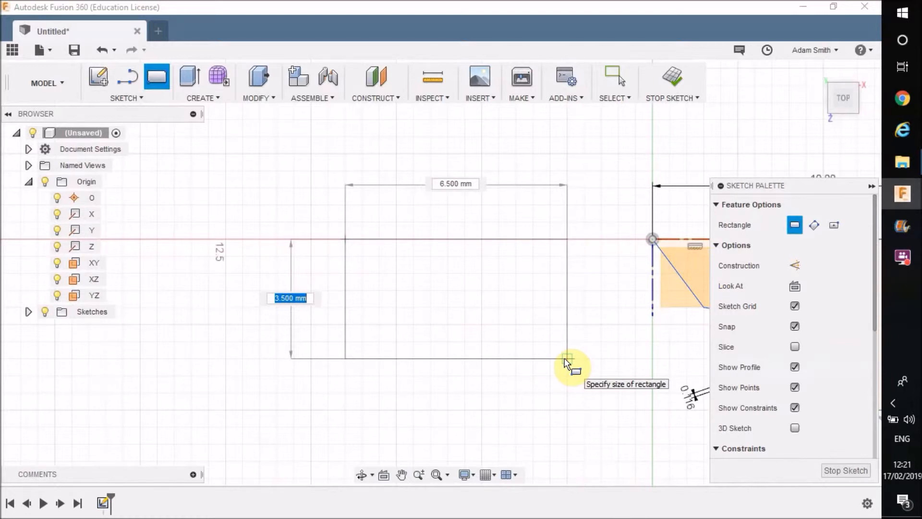
pyautogui.press('BackSpace')
pyautogui.write('5')
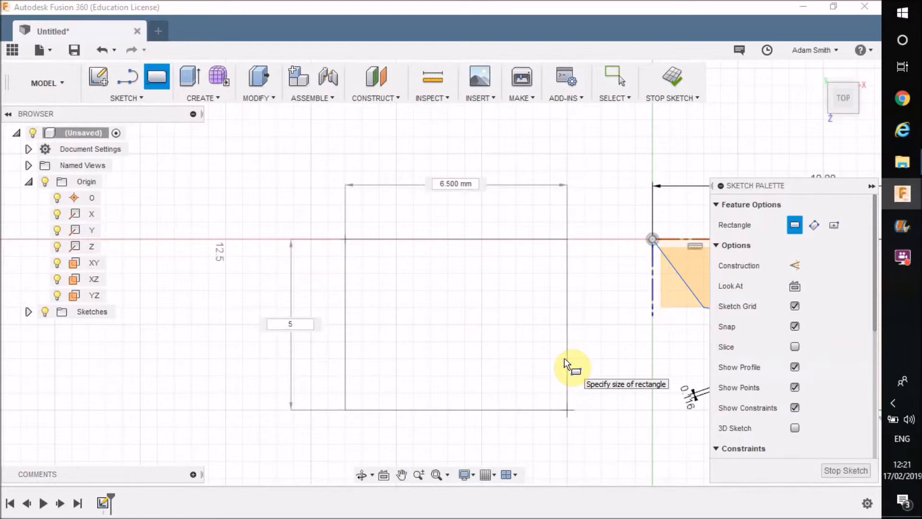
pyautogui.press('Tab')
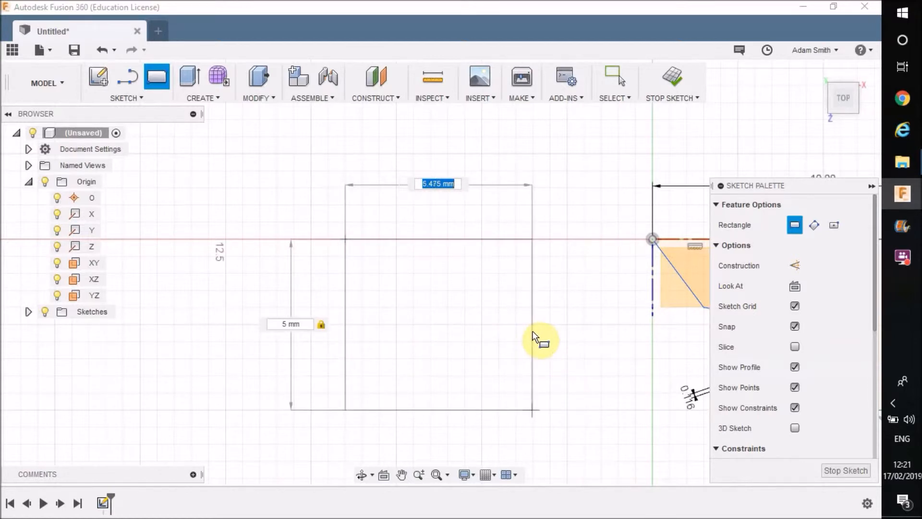
pyautogui.write('5')
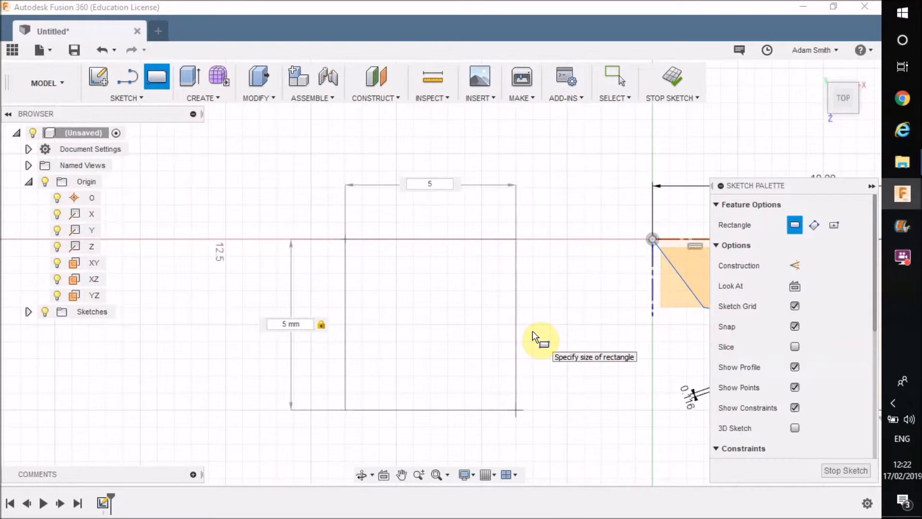
pyautogui.press('Return')
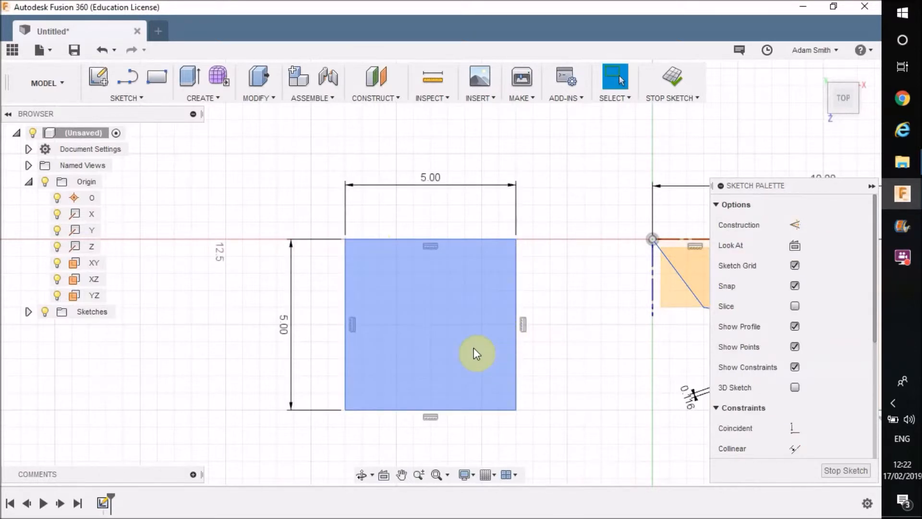
# Step: Fillet the square's upper-left corner with a 1 mm radius
pyautogui.click(129, 96)
pyautogui.click(129, 292)
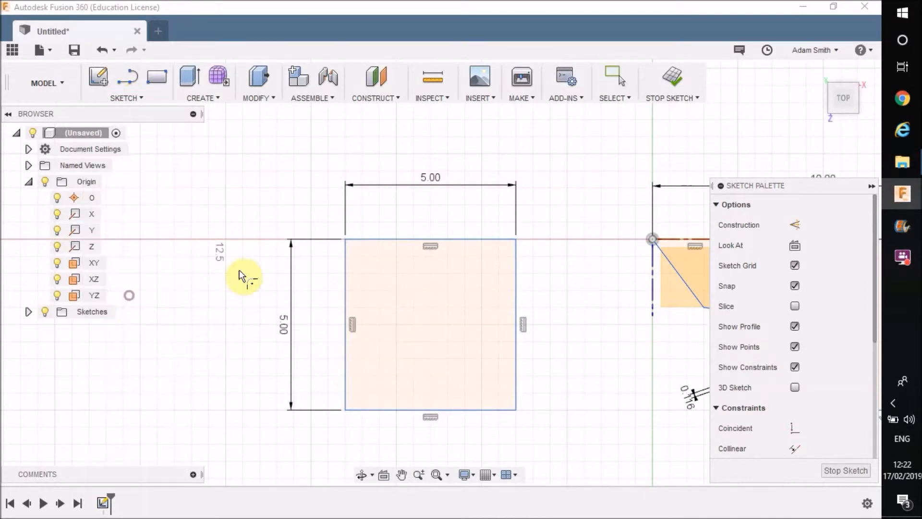
pyautogui.click(344, 258)
pyautogui.click(367, 240)
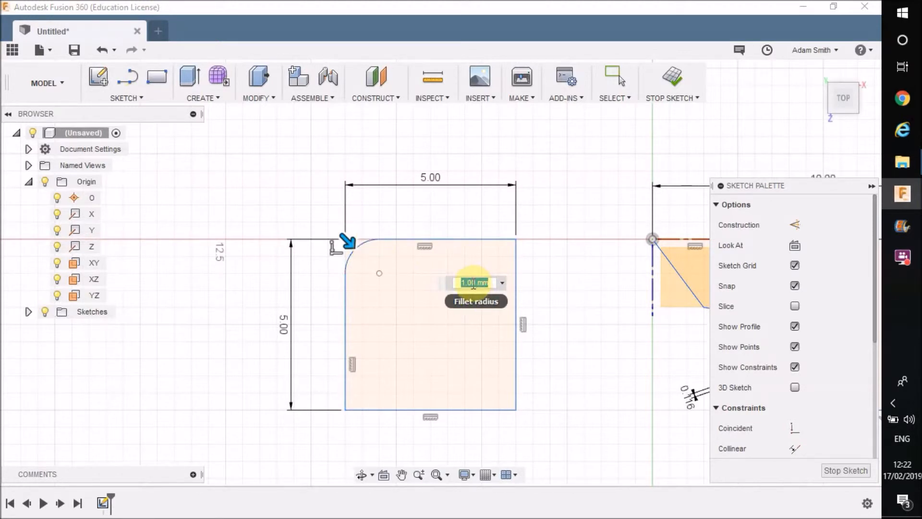
pyautogui.press('Return')
pyautogui.press('Escape')
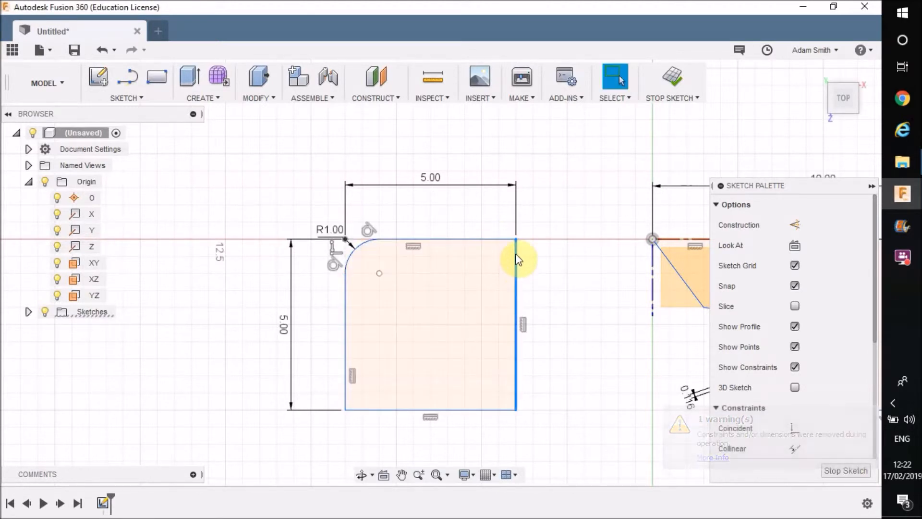
# Step: Fillet the square's upper-right corner with a 1 mm radius
pyautogui.click(136, 95)
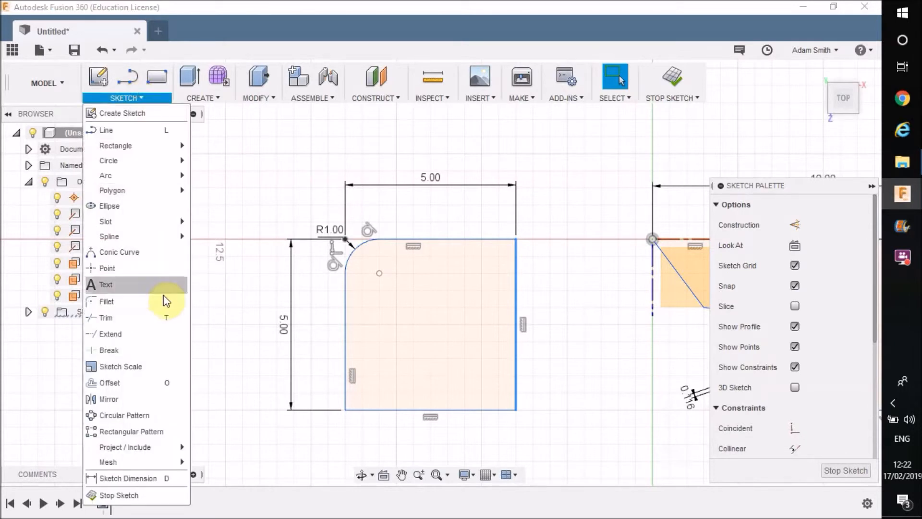
pyautogui.click(155, 302)
pyautogui.click(471, 238)
pyautogui.click(516, 267)
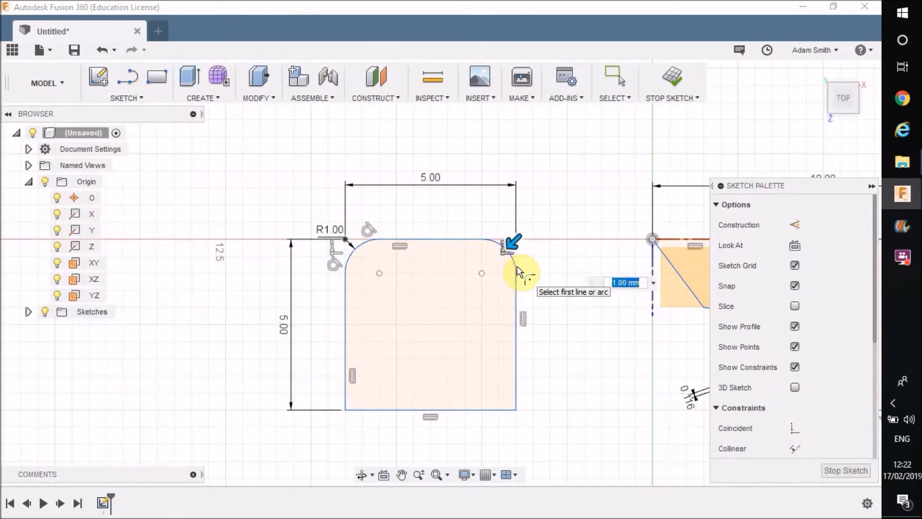
pyautogui.press('Return')
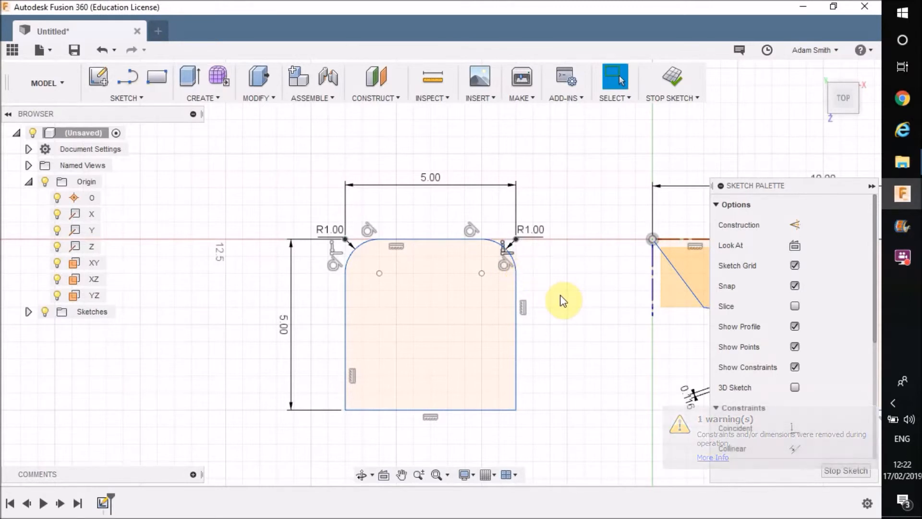
# Step: Sketch a center diameter circle of 1.5 mm inside the square, centred horizontally near its lower edge
pyautogui.click(126, 99)
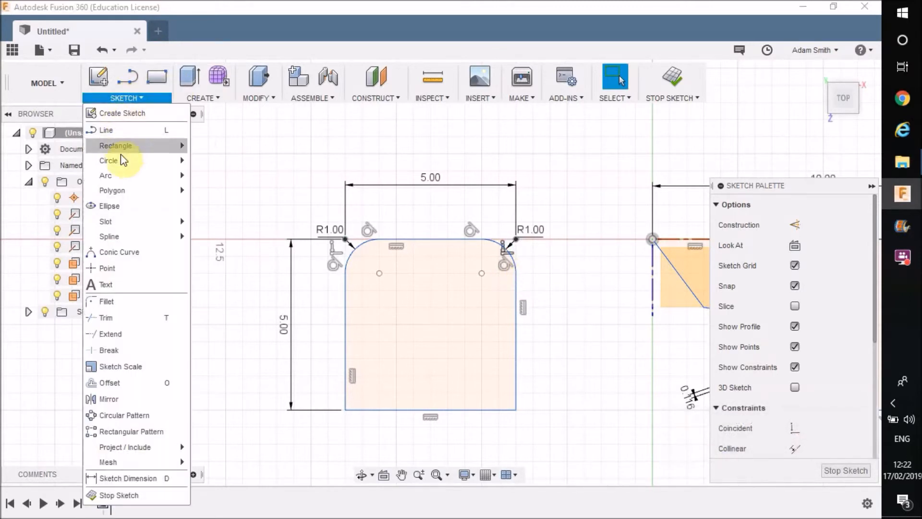
pyautogui.moveTo(124, 162)
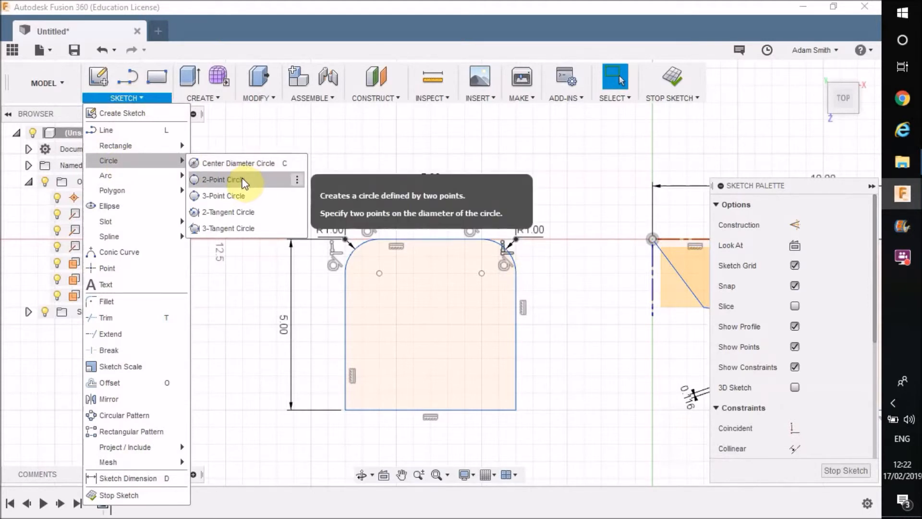
pyautogui.click(246, 165)
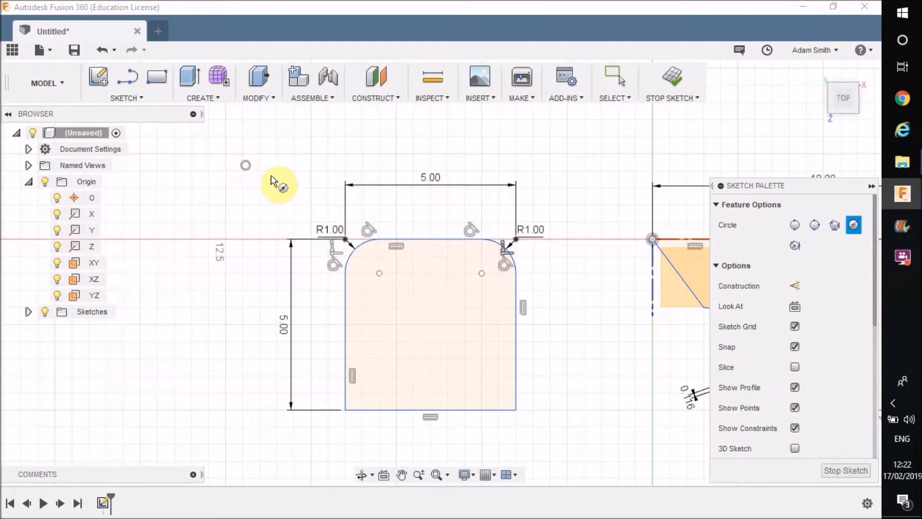
pyautogui.click(430, 376)
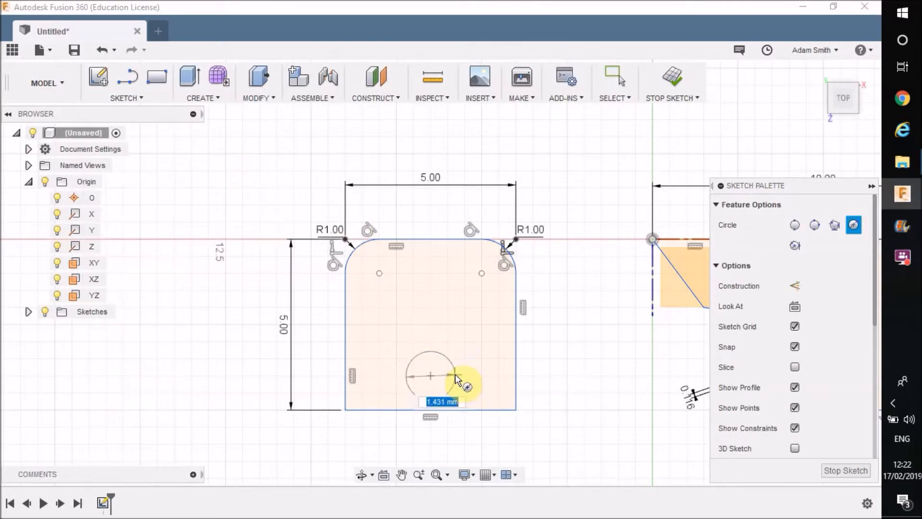
pyautogui.write('1.5')
pyautogui.press('Return')
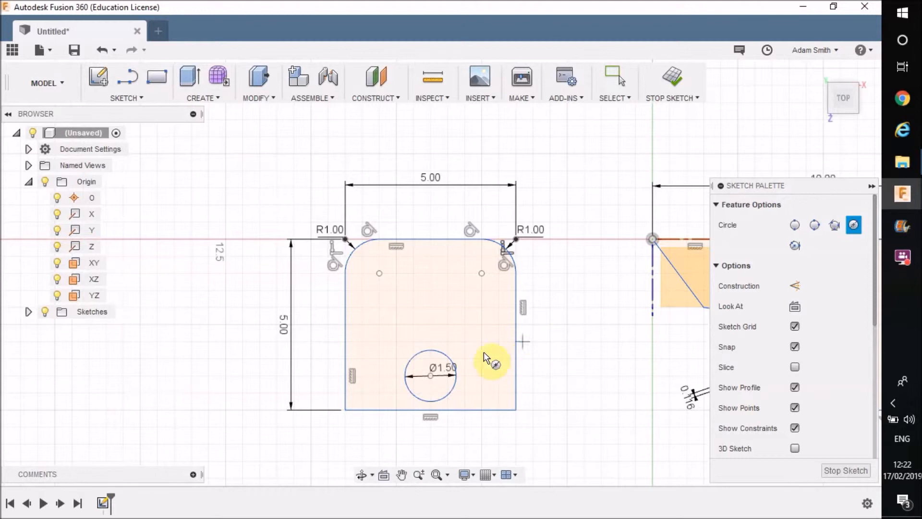
# Step: Sketch a 2-point circle of 1.5 mm diameter directly above the first circle, starting from that circle's topmost point
pyautogui.click(124, 98)
pyautogui.moveTo(126, 162)
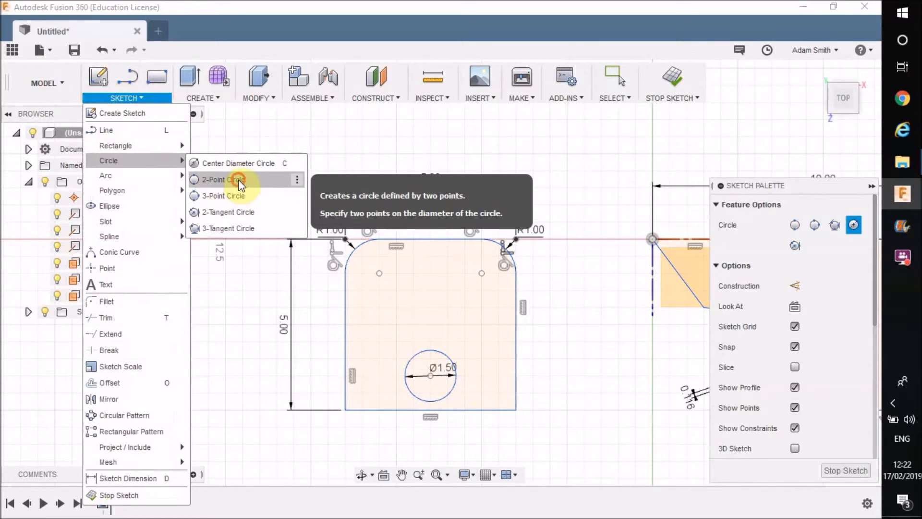
pyautogui.click(240, 184)
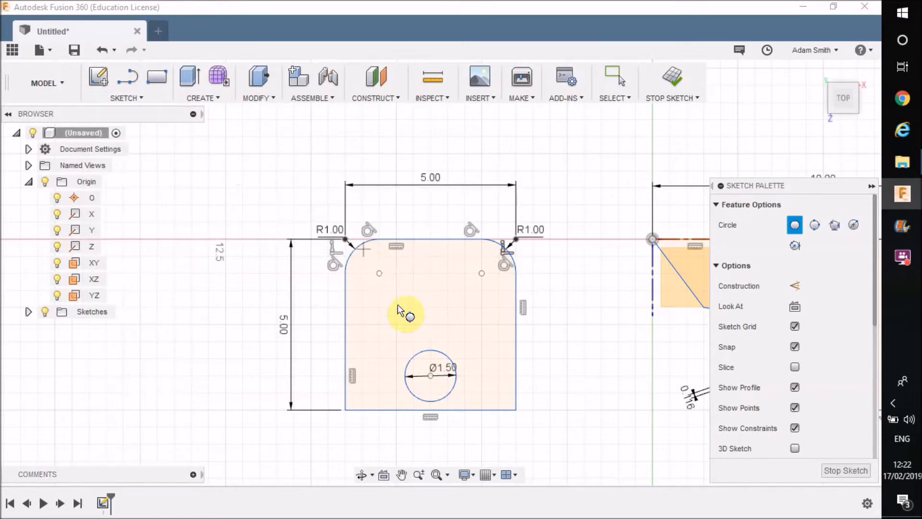
pyautogui.click(430, 350)
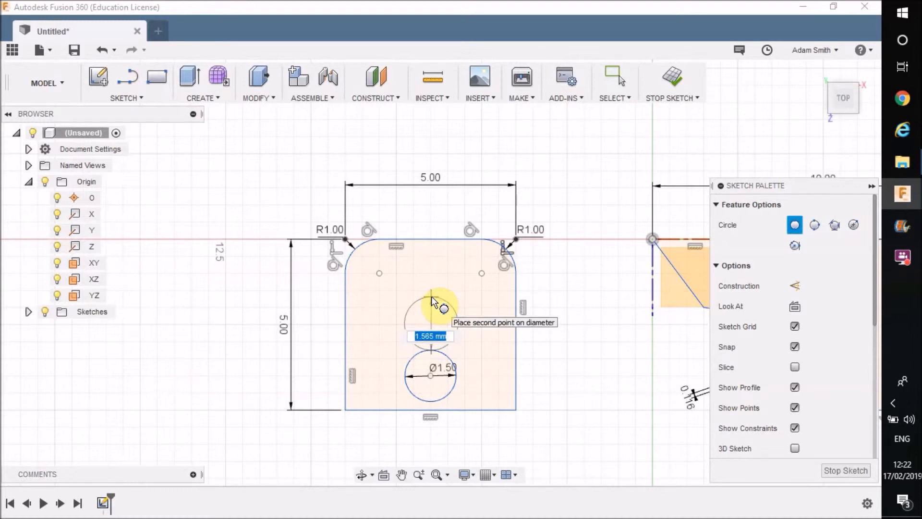
pyautogui.write('1.5')
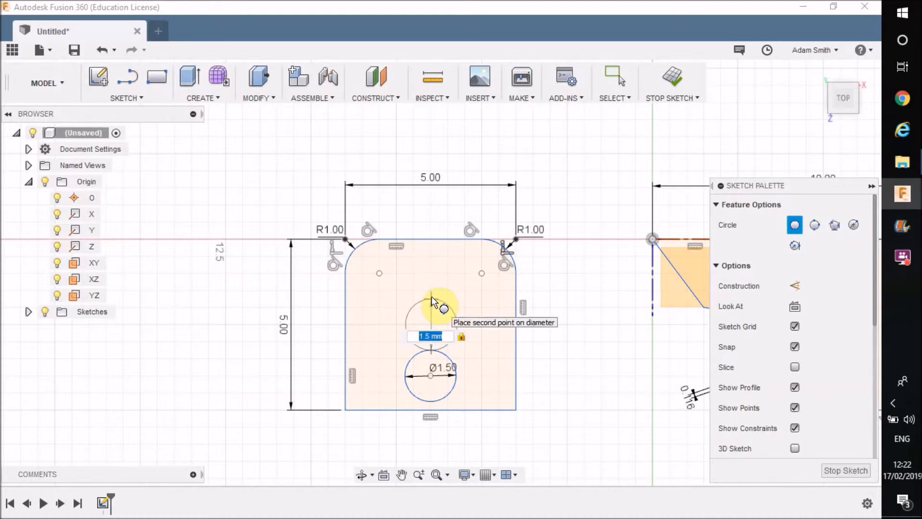
pyautogui.press('Return')
pyautogui.press('Escape')
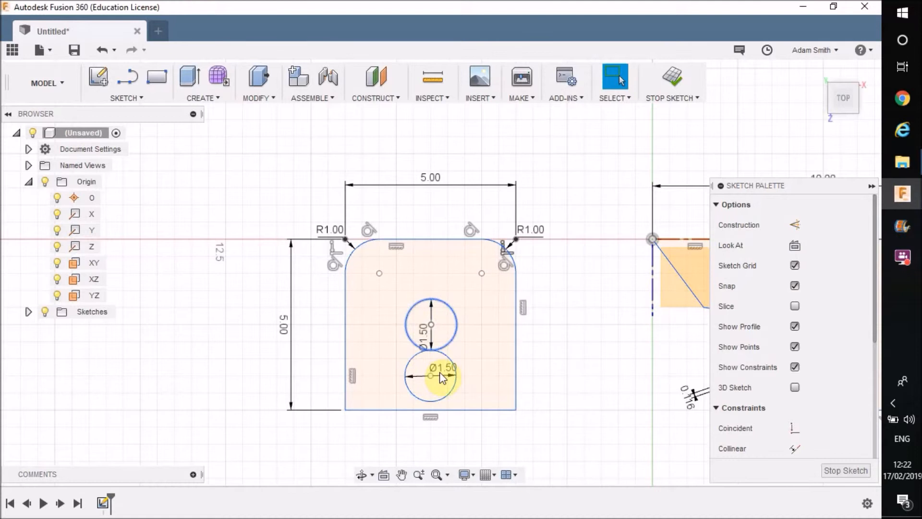
# Step: Sketch a circumscribed hexagon with a 0.5 mm radius above the two circles, near the square's upper edge
pyautogui.click(130, 99)
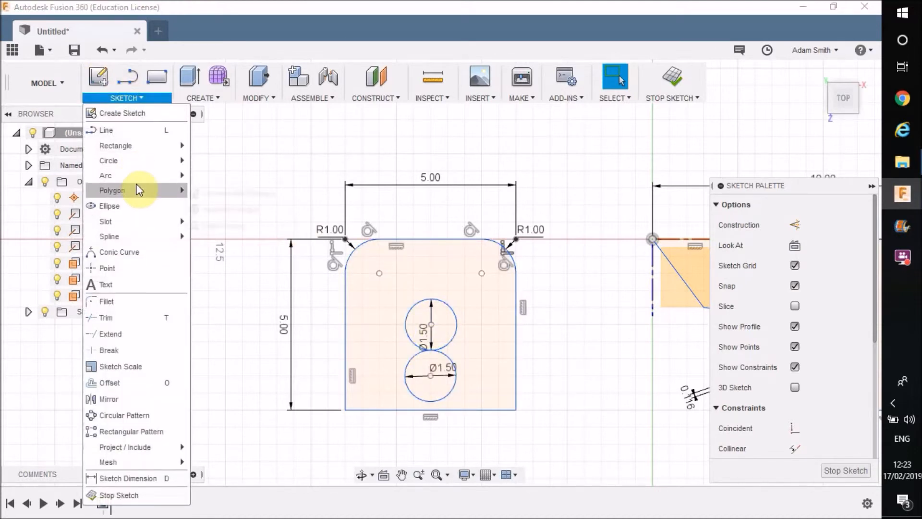
pyautogui.moveTo(137, 188)
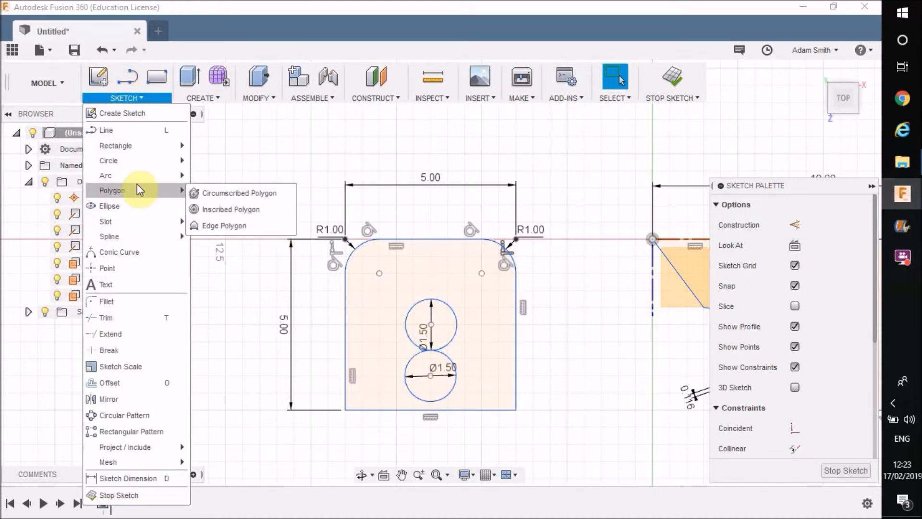
pyautogui.click(255, 194)
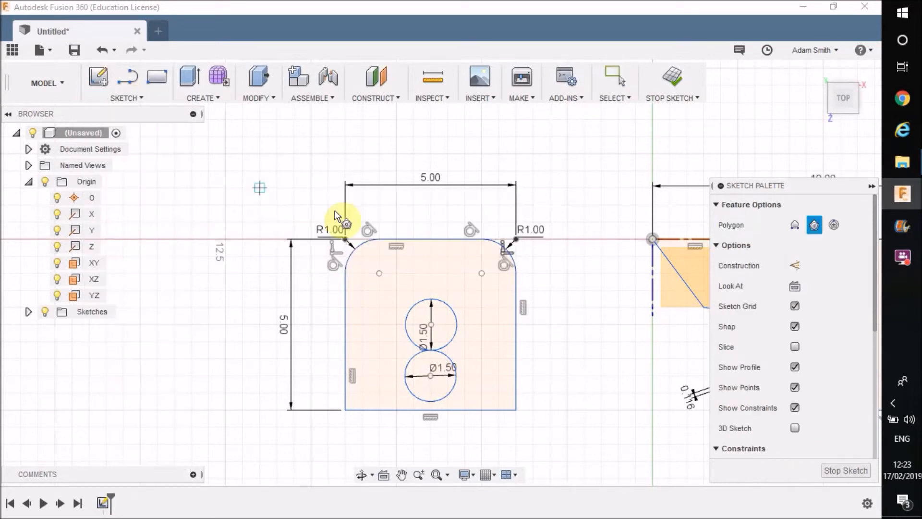
pyautogui.click(430, 272)
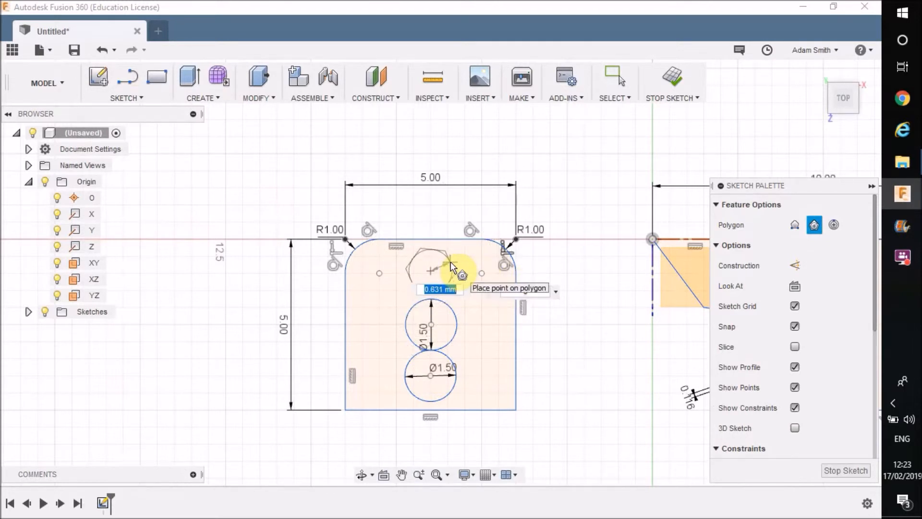
pyautogui.write('.5')
pyautogui.press('Tab')
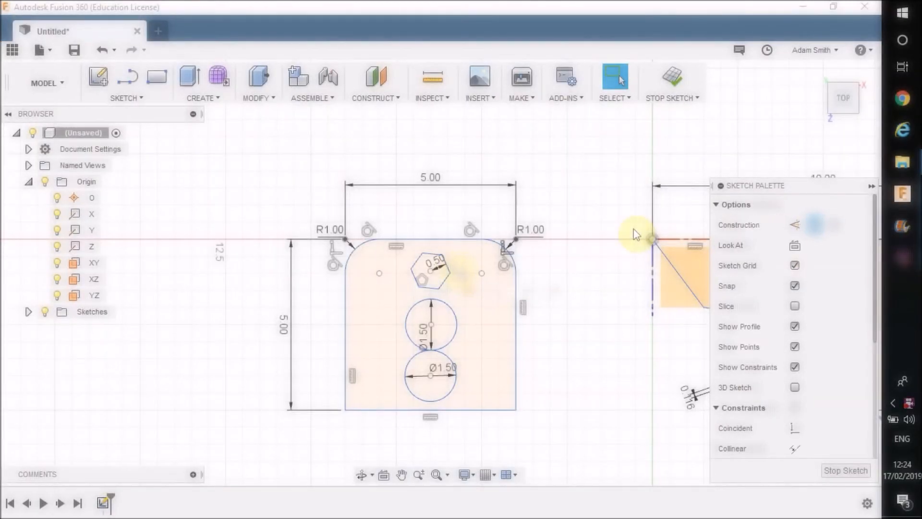
# Step: Finish the sketch containing both profiles and return to the 3D model view
pyautogui.scroll(-5, 603, 366)
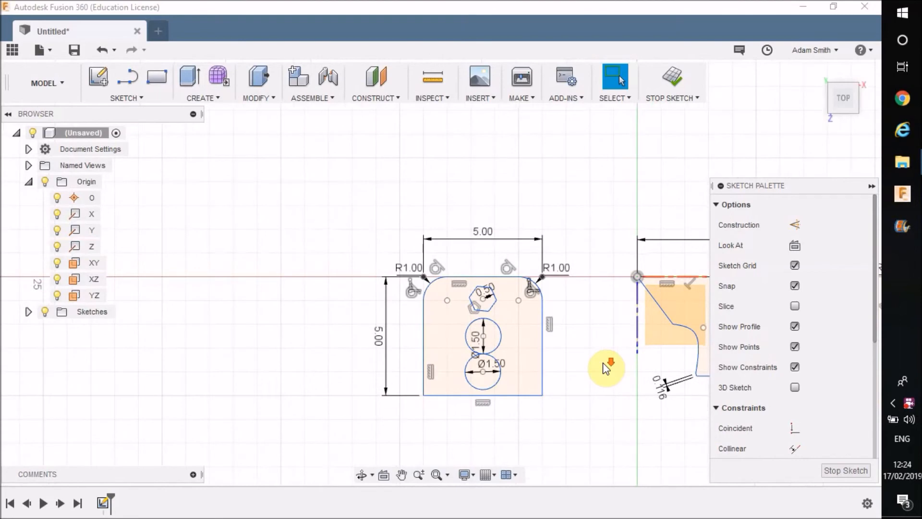
pyautogui.click(401, 475)
pyautogui.moveTo(457, 467)
pyautogui.mouseDown()
pyautogui.moveTo(438, 390)
pyautogui.moveTo(391, 369)
pyautogui.mouseUp()
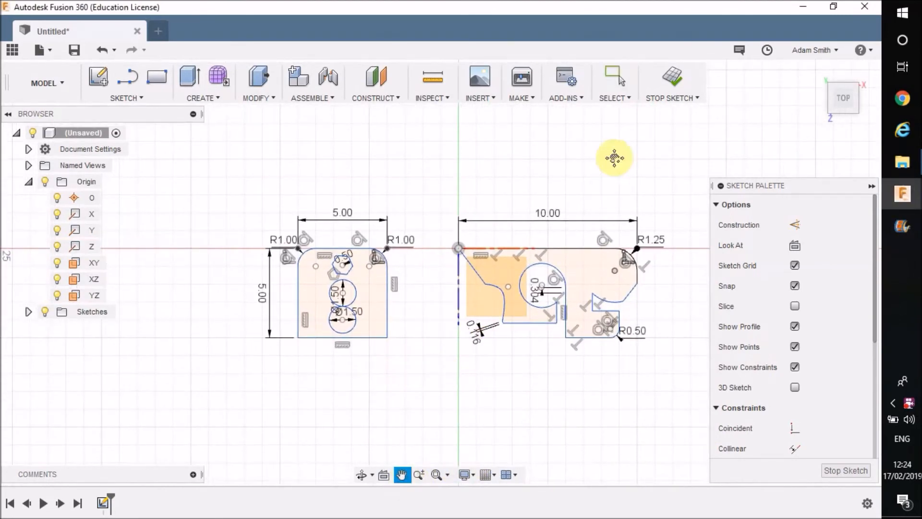
pyautogui.click(674, 84)
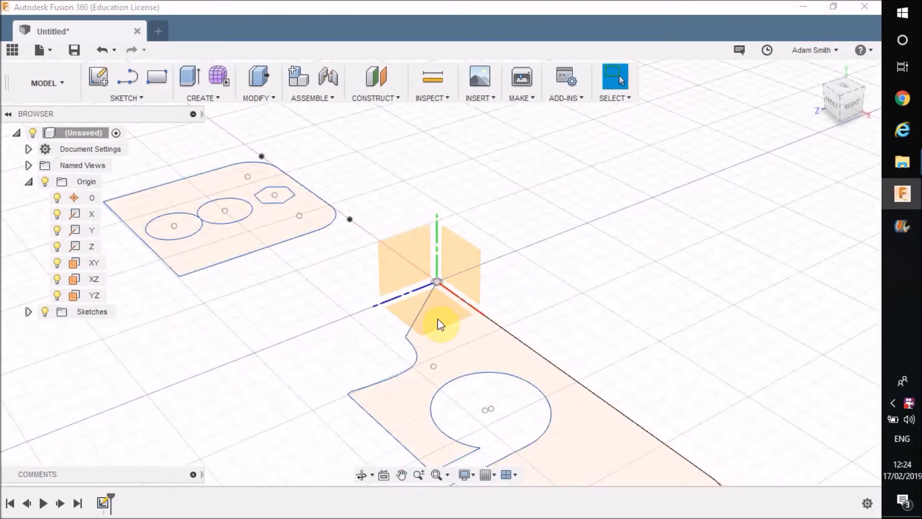
pyautogui.scroll(5, 436, 321)
pyautogui.scroll(-5, 436, 321)
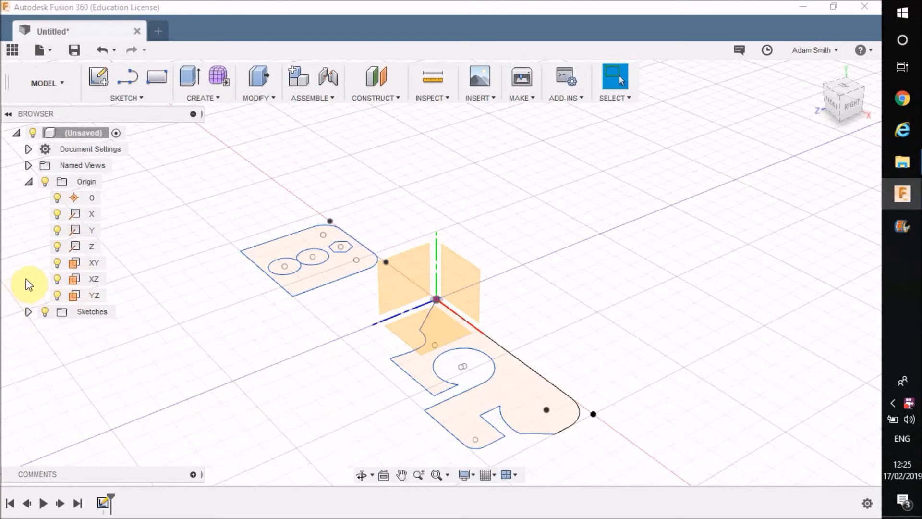
# Step: Reopen Sketch3, which contains both profiles, for editing
pyautogui.click(28, 313)
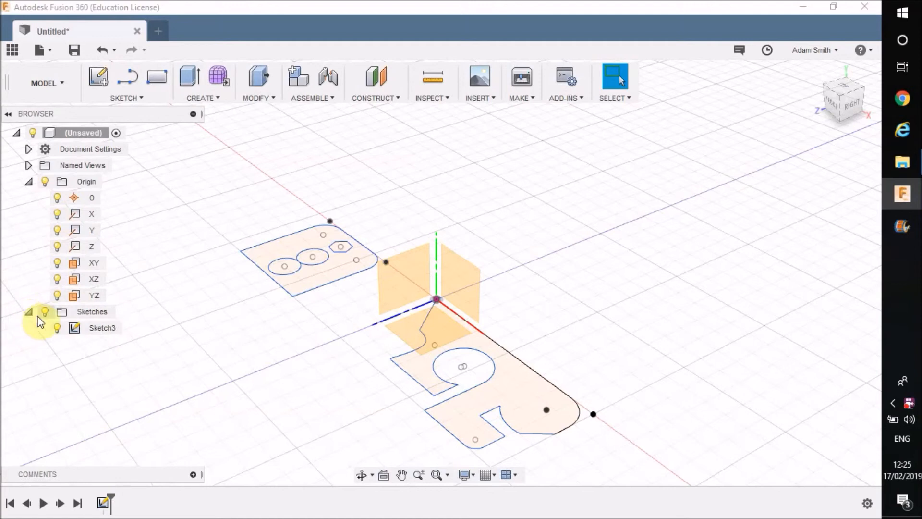
pyautogui.click(103, 328)
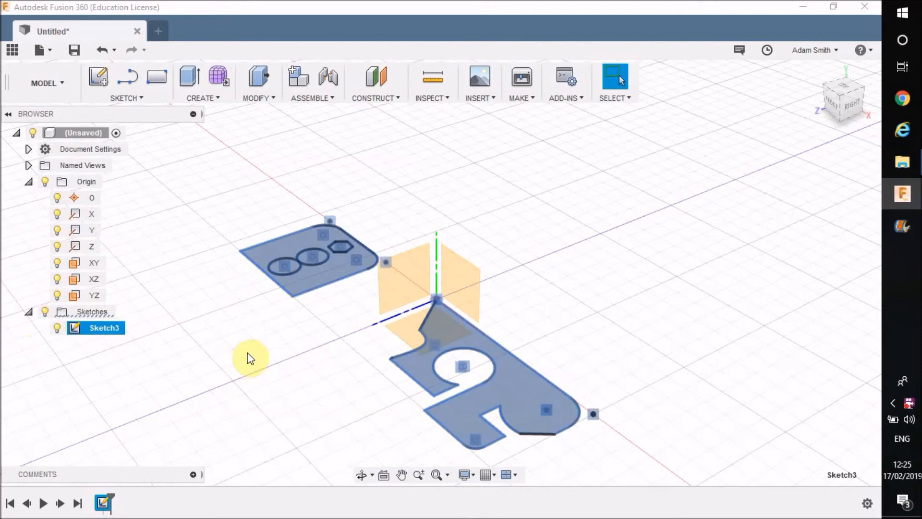
pyautogui.rightClick(104, 332)
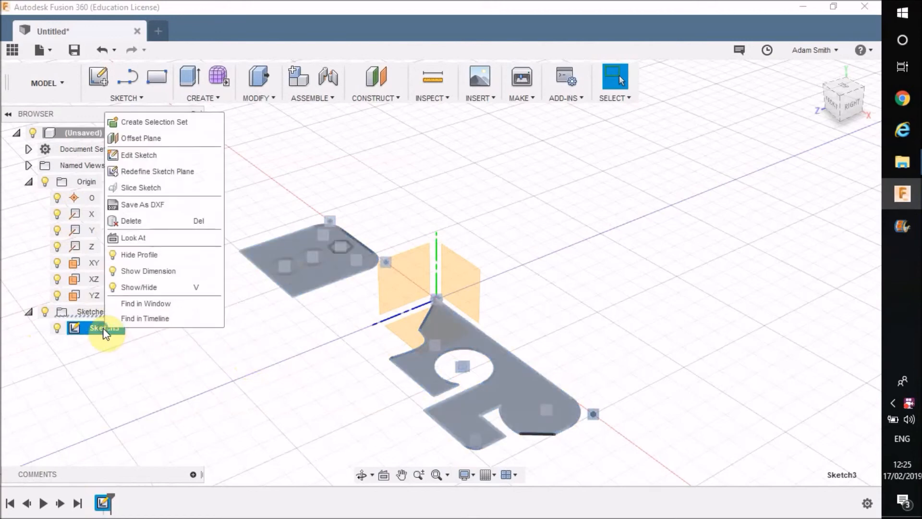
pyautogui.click(155, 157)
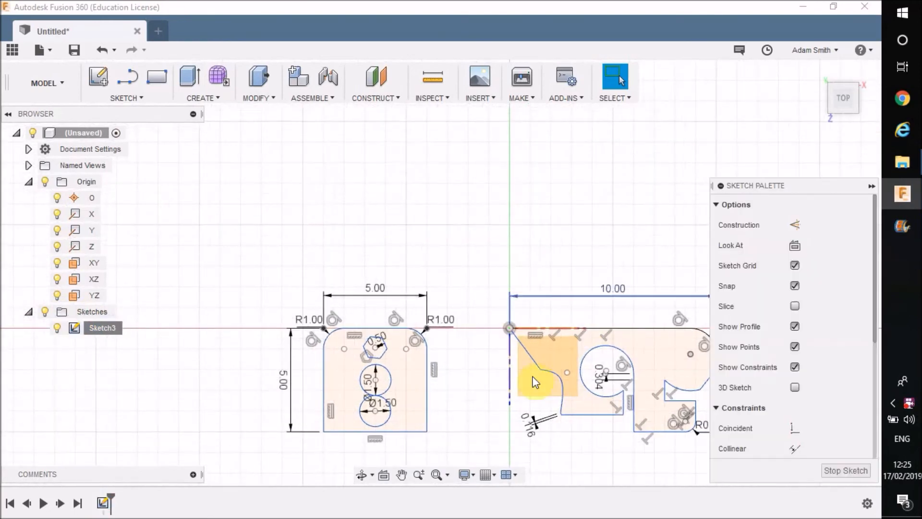
# Step: Sketch a tall, narrow ellipse between the two circles and the square's right edge, with its major axis vertical, and finish the sketch
pyautogui.scroll(5, 550, 434)
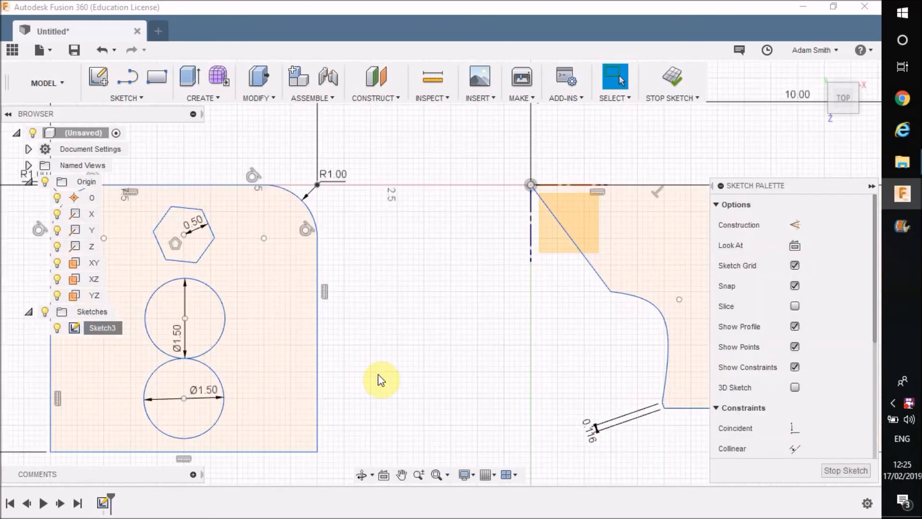
pyautogui.click(156, 77)
pyautogui.click(126, 98)
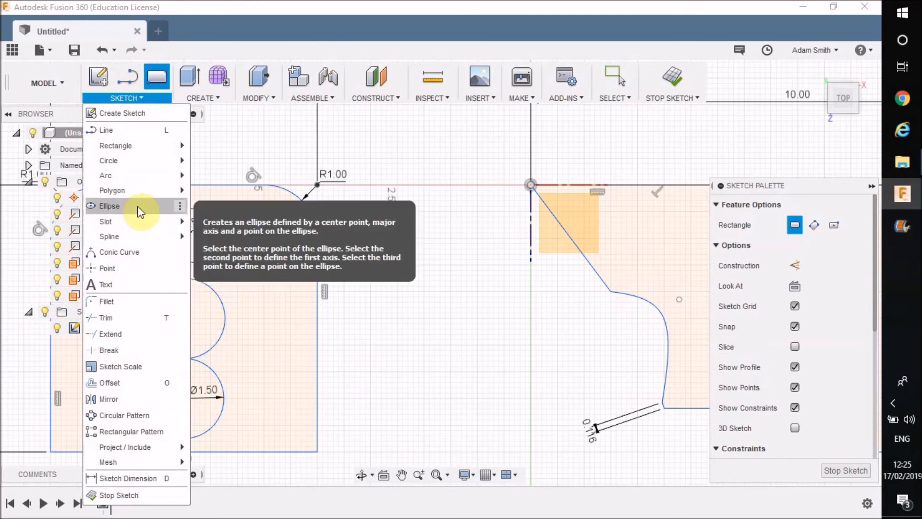
pyautogui.click(110, 206)
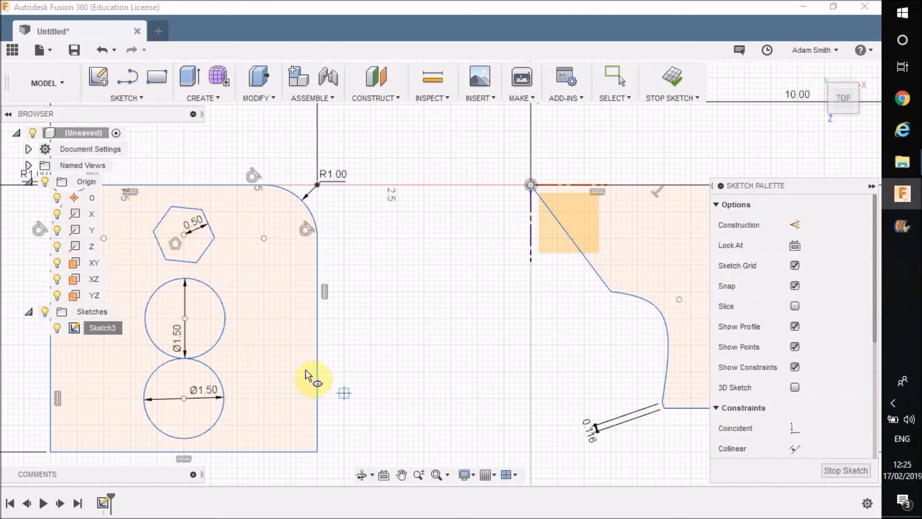
pyautogui.click(270, 340)
pyautogui.click(269, 398)
pyautogui.click(298, 384)
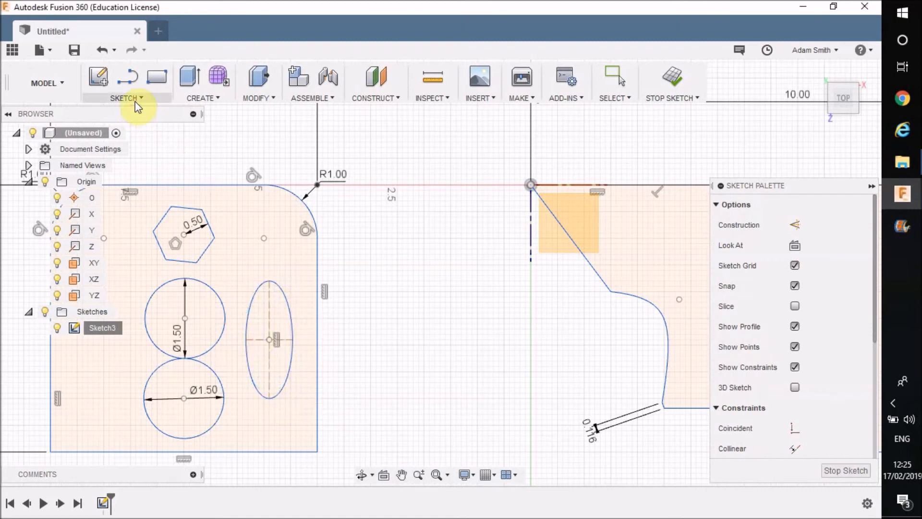
pyautogui.click(672, 79)
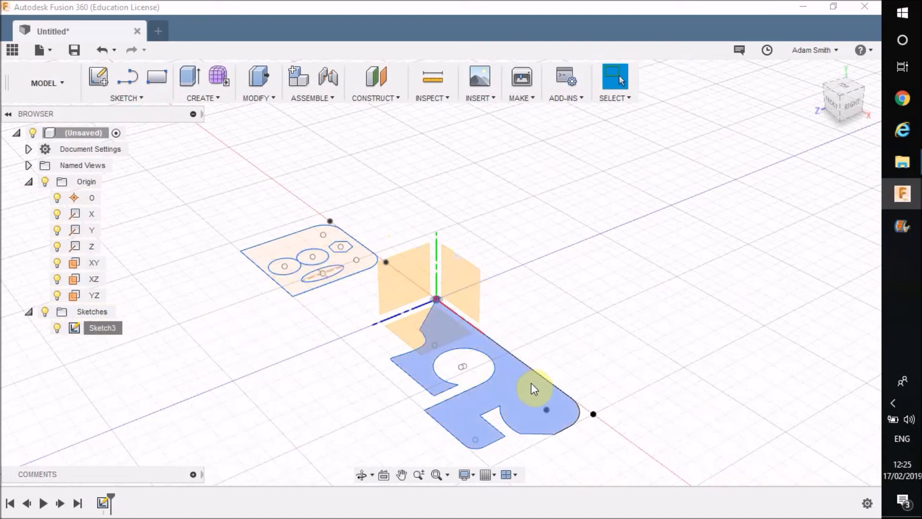
pyautogui.click(143, 99)
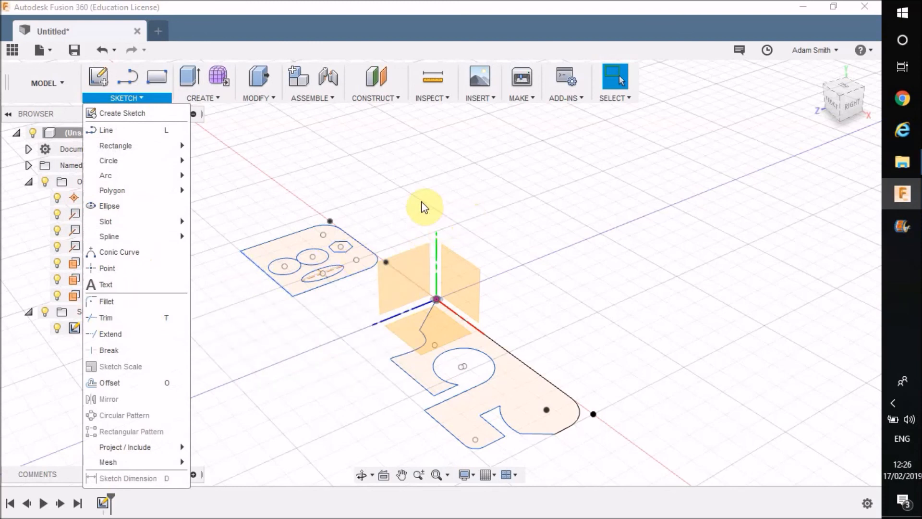
pyautogui.click(619, 82)
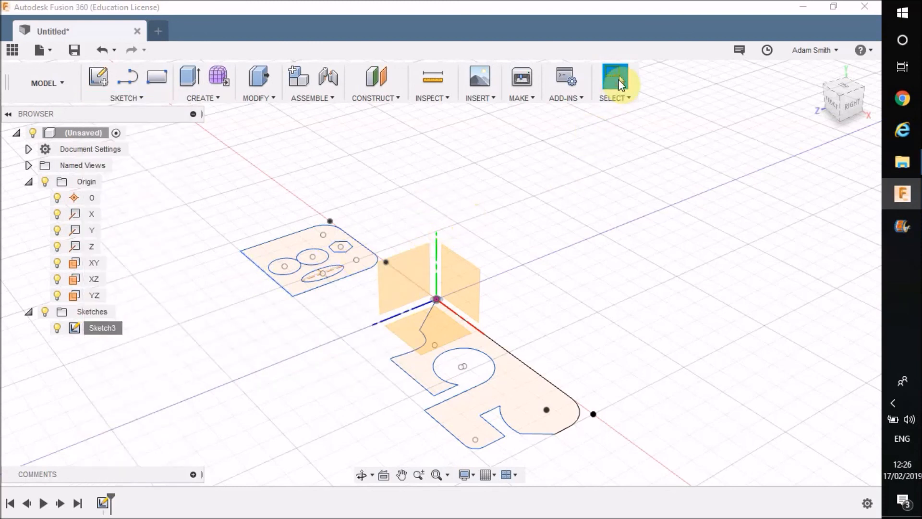